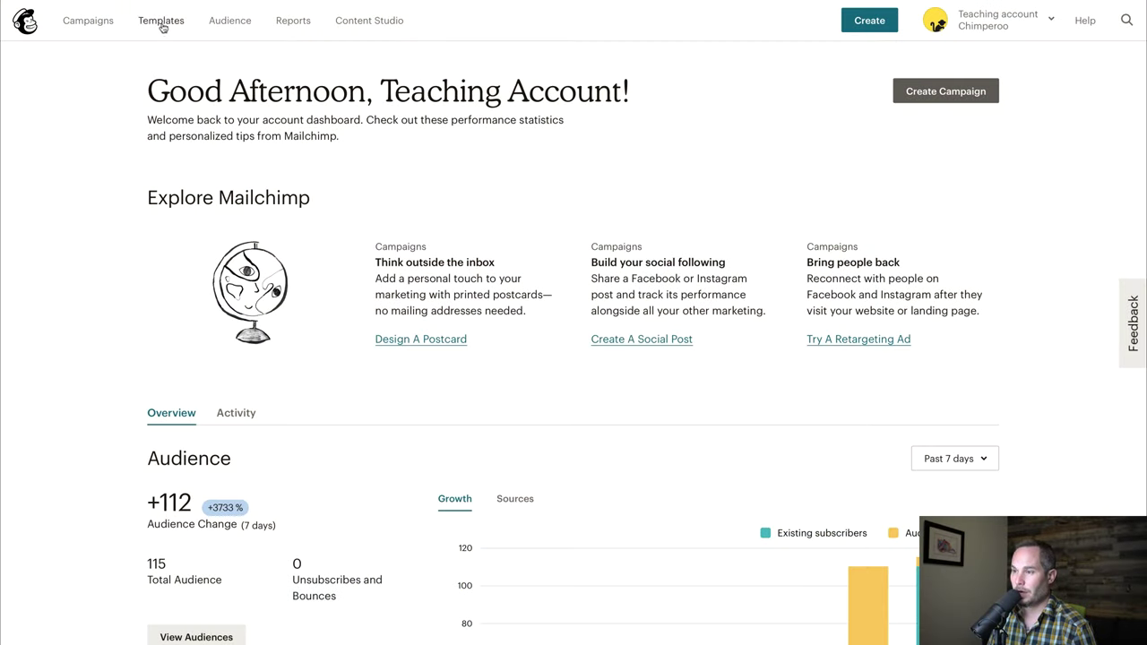
# Start a new email template and browse the available starting layouts, including the basic ones.
pyautogui.click(161, 21)
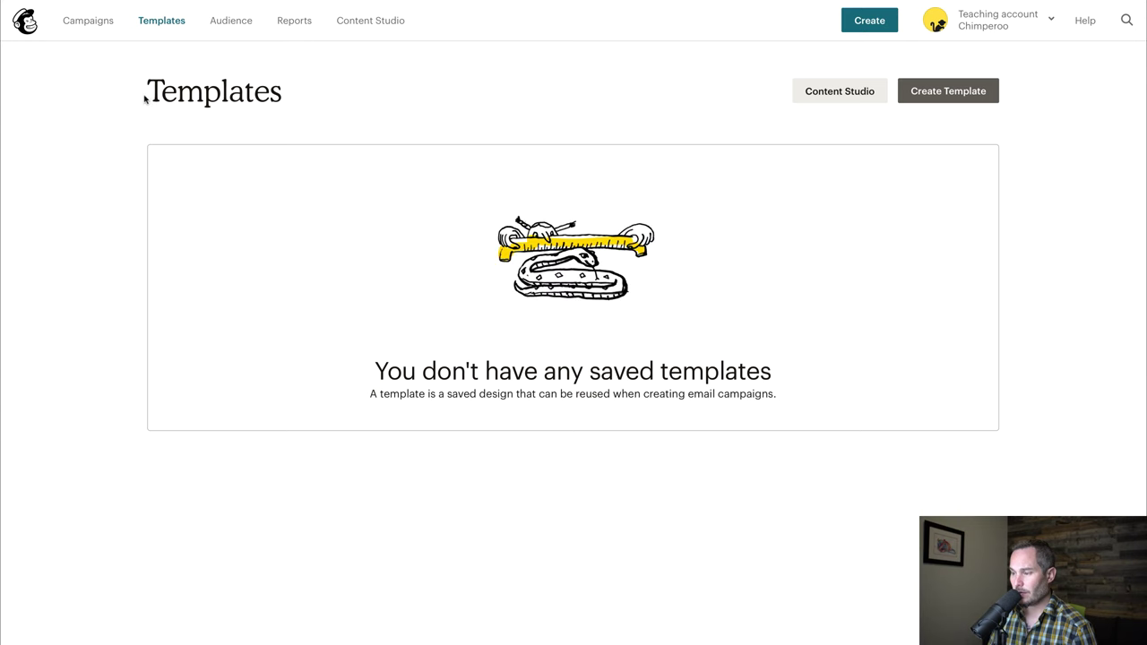
pyautogui.click(964, 94)
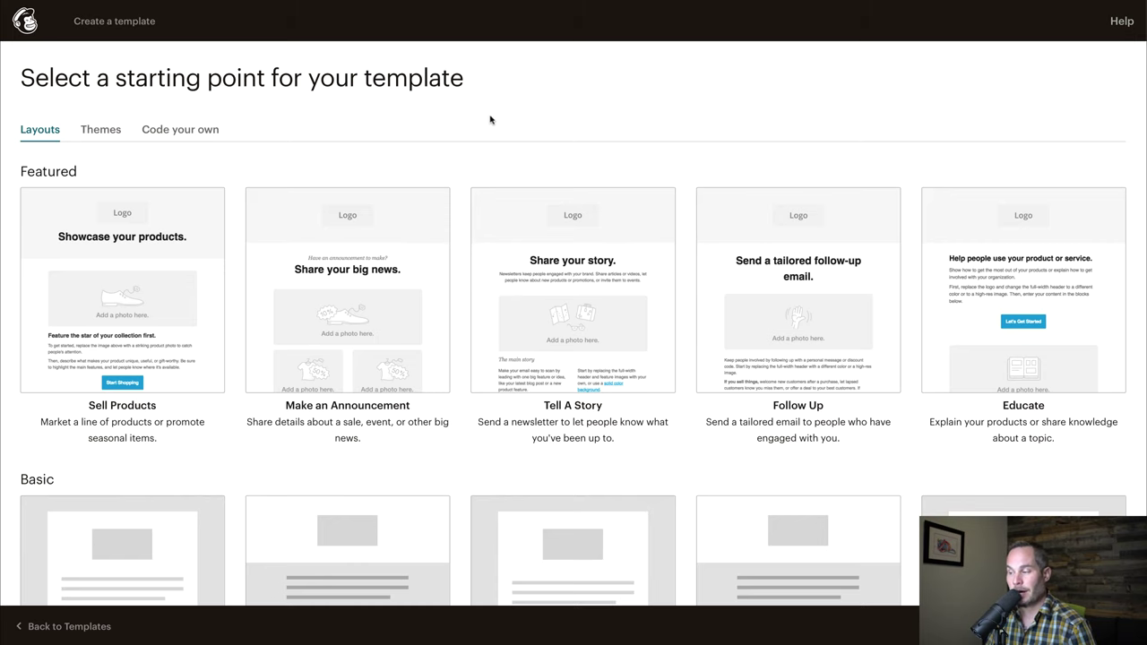
pyautogui.scroll(-5, 460, 116)
pyautogui.scroll(5, 690, 423)
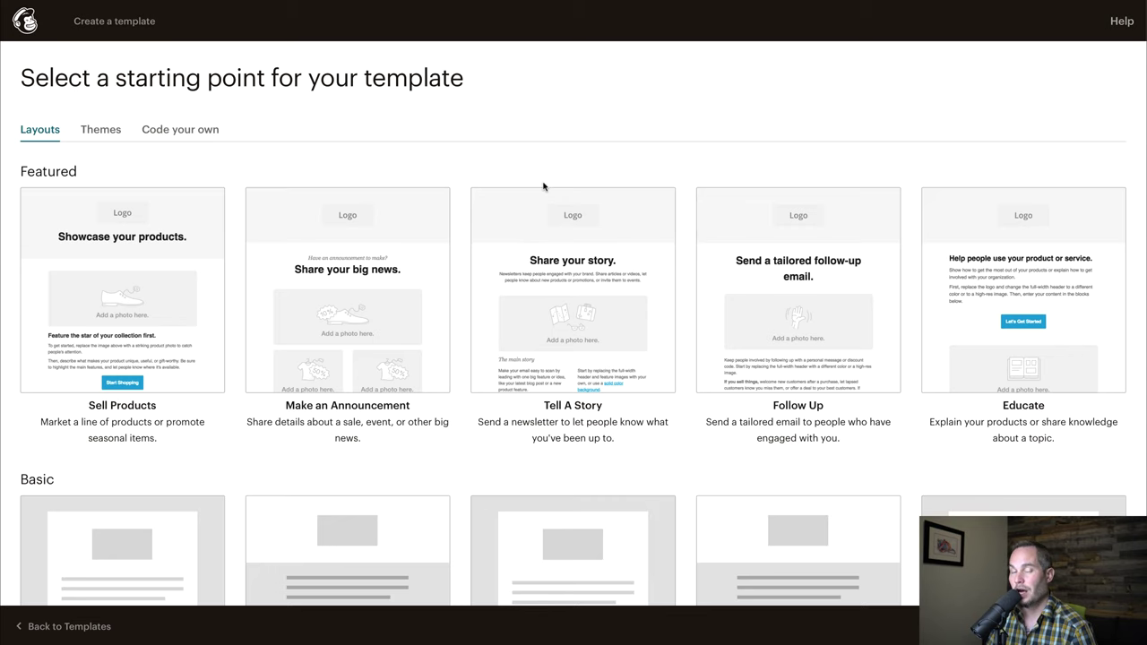
pyautogui.scroll(-5, 543, 187)
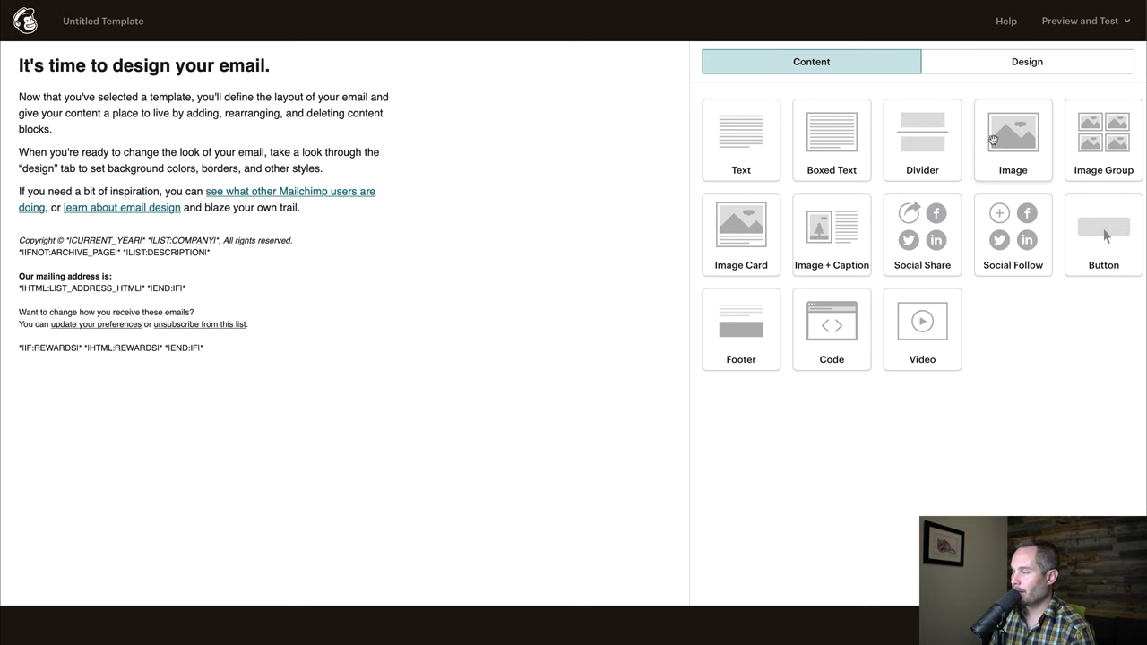
# Add an image block above the email heading and fill it with the yellow monkey picture from the stored files.
pyautogui.moveTo(1018, 147); pyautogui.dragTo(39, 66)
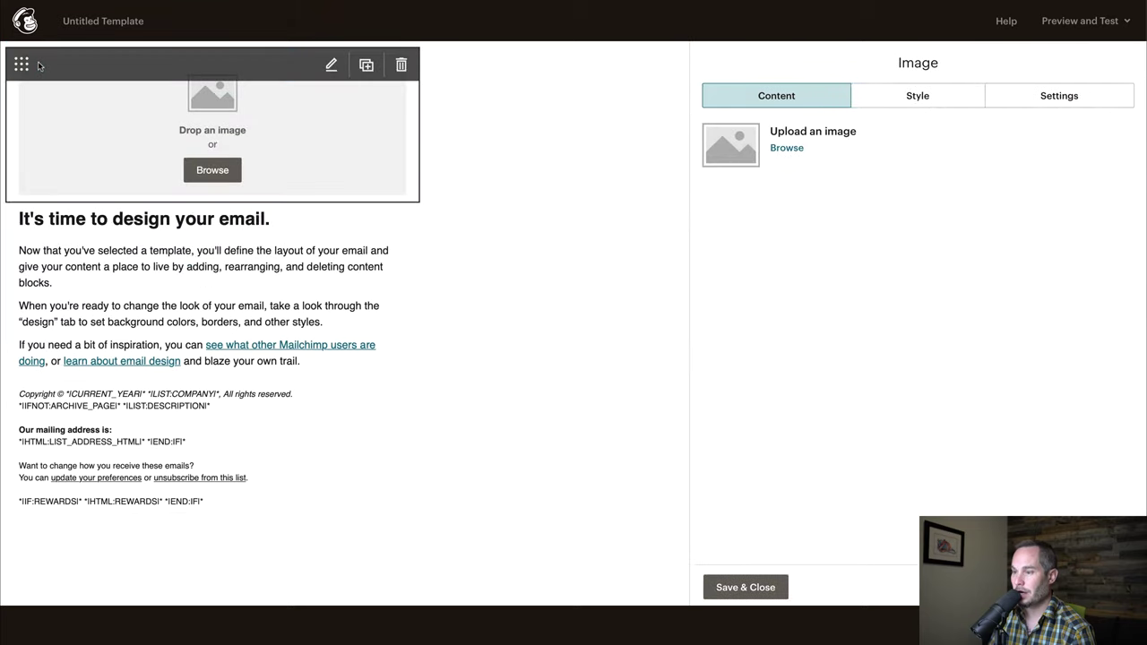
pyautogui.click(786, 150)
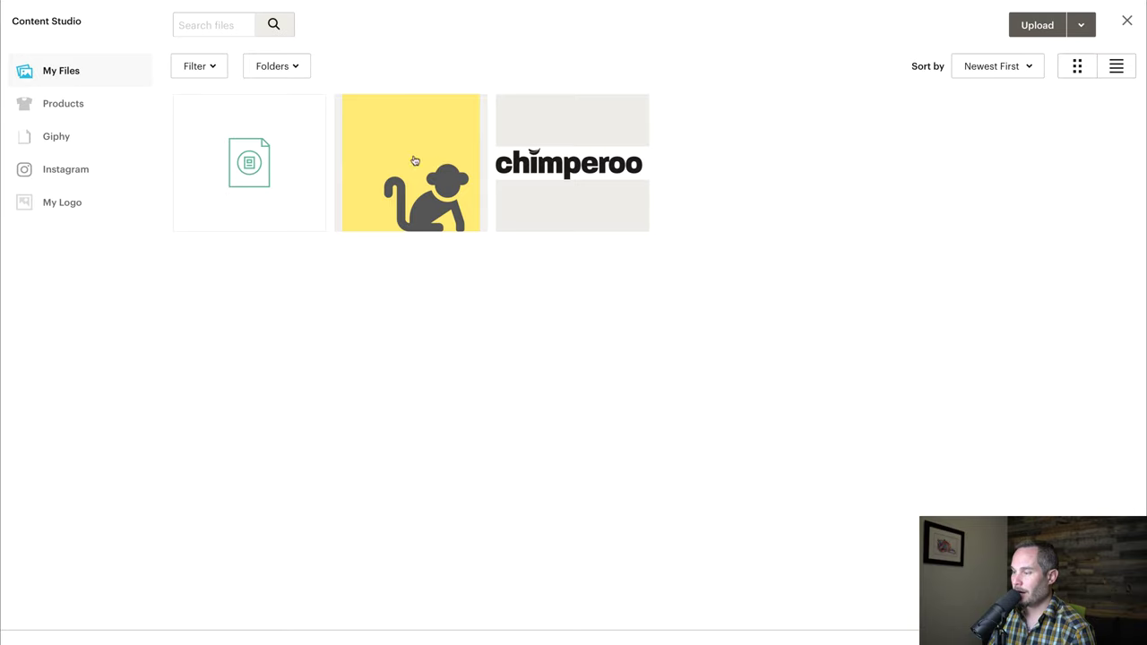
pyautogui.click(417, 166)
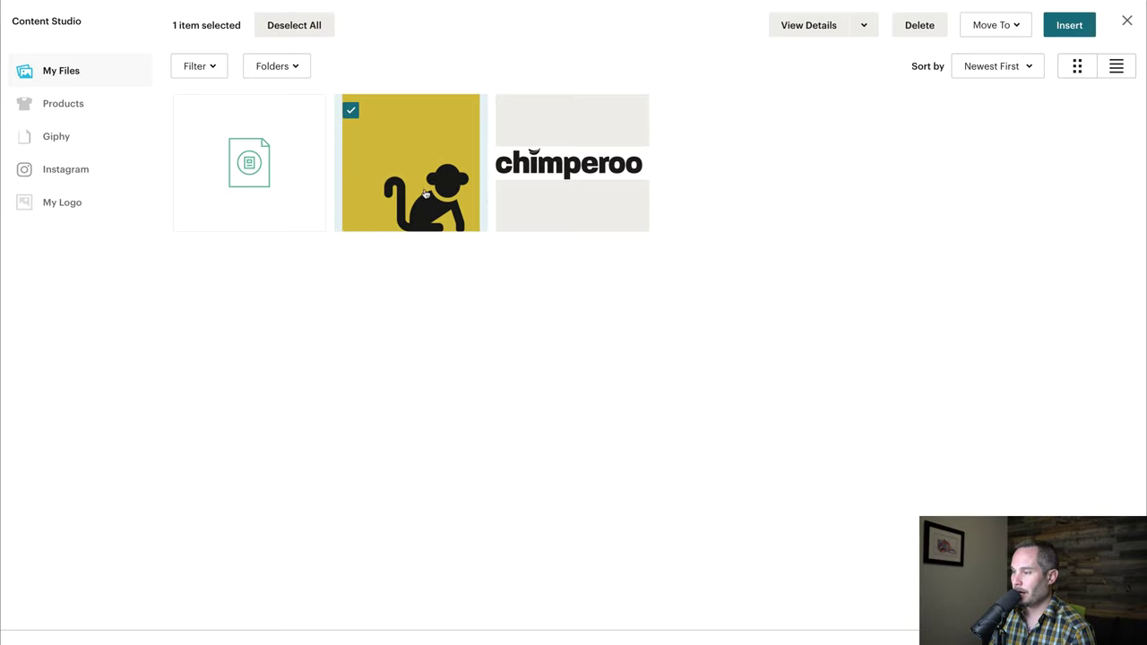
pyautogui.click(1068, 26)
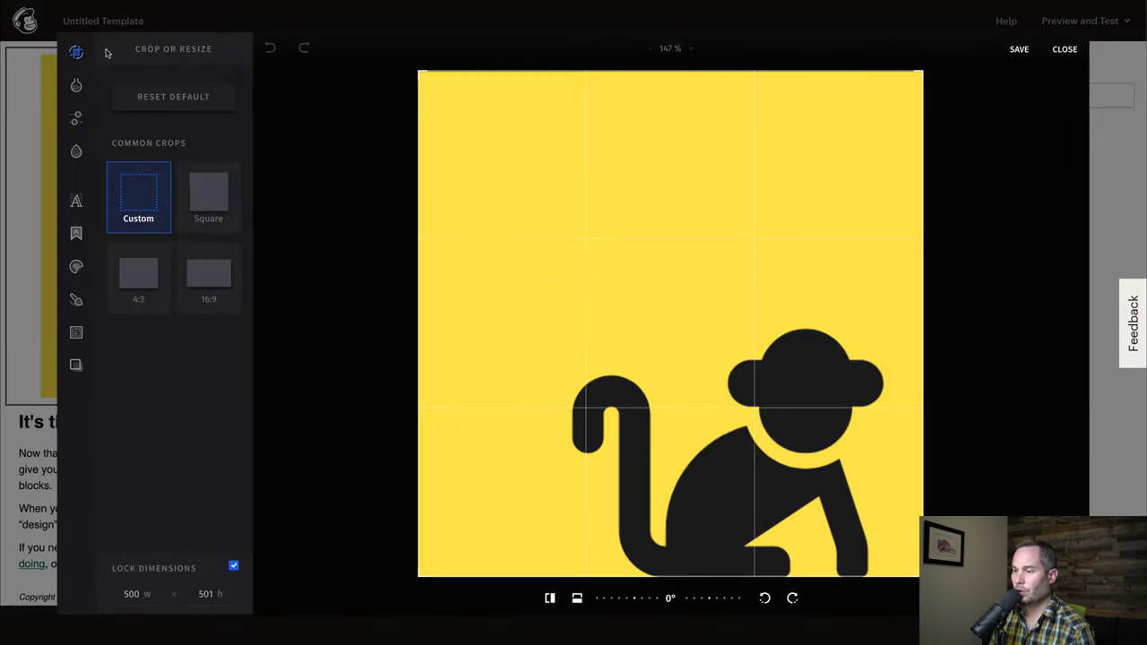
# Resize the monkey image to a width of 30 with locked dimensions and save the edited image.
pyautogui.doubleClick(132, 593)
pyautogui.write('30')
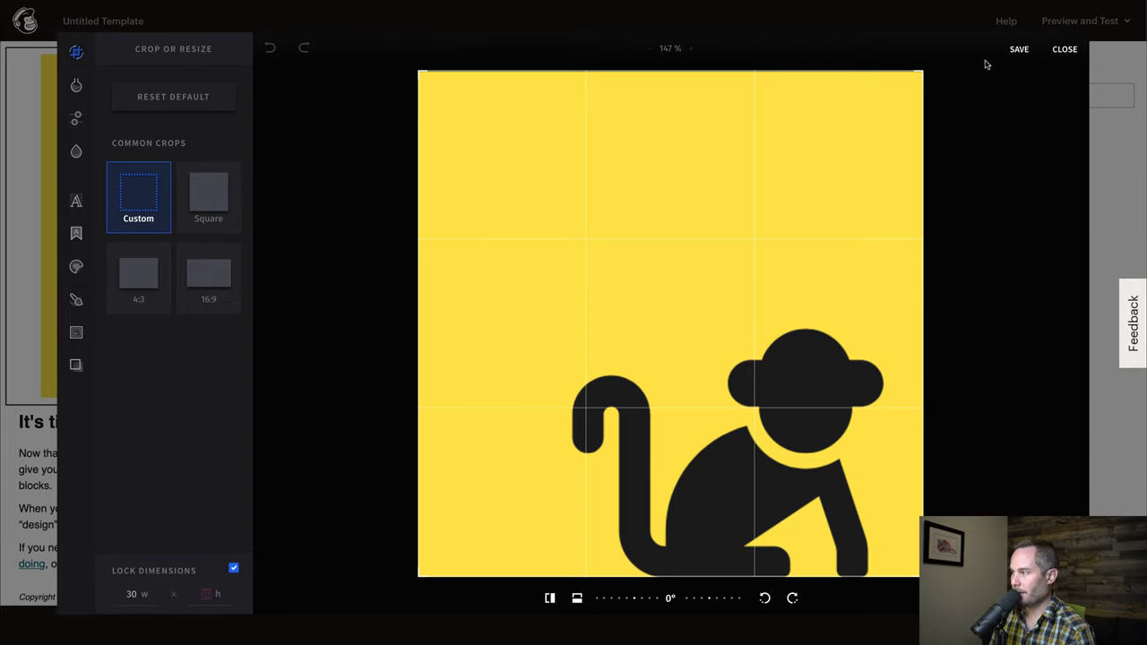
pyautogui.click(1018, 51)
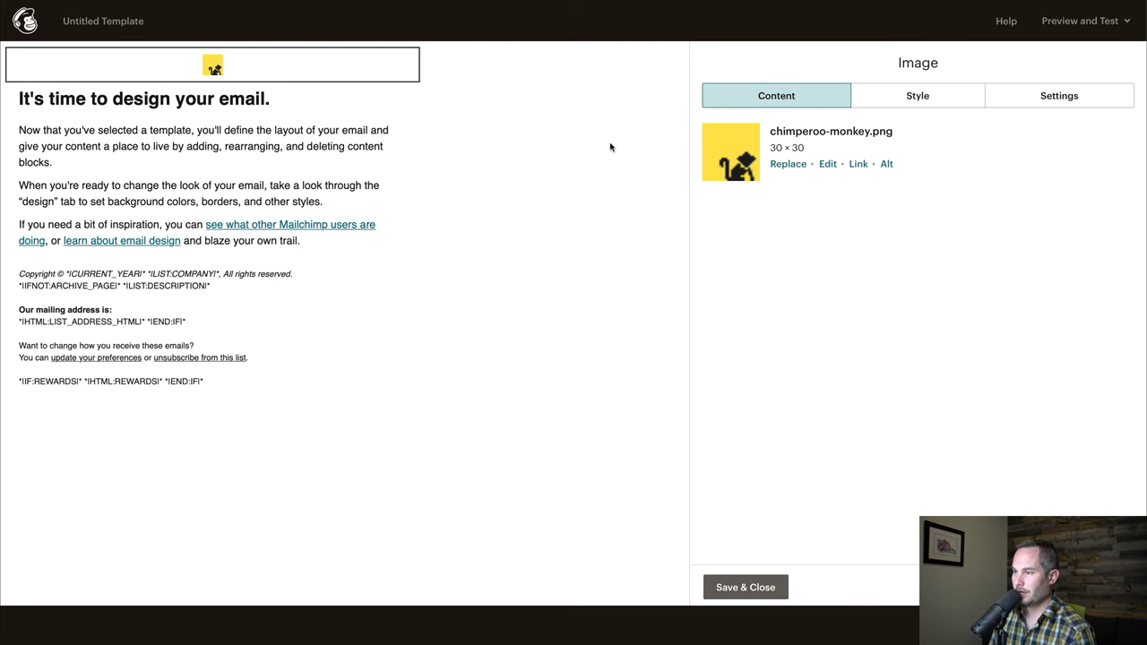
# Align the monkey image to the left and save the image block.
pyautogui.click(905, 101)
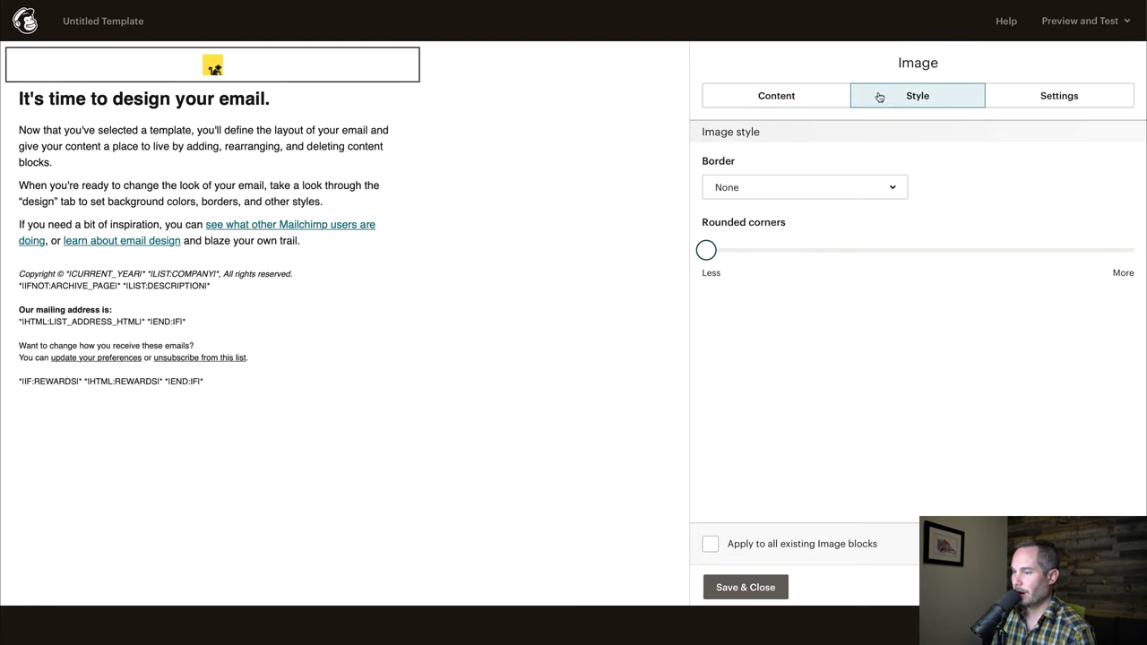
pyautogui.click(1005, 104)
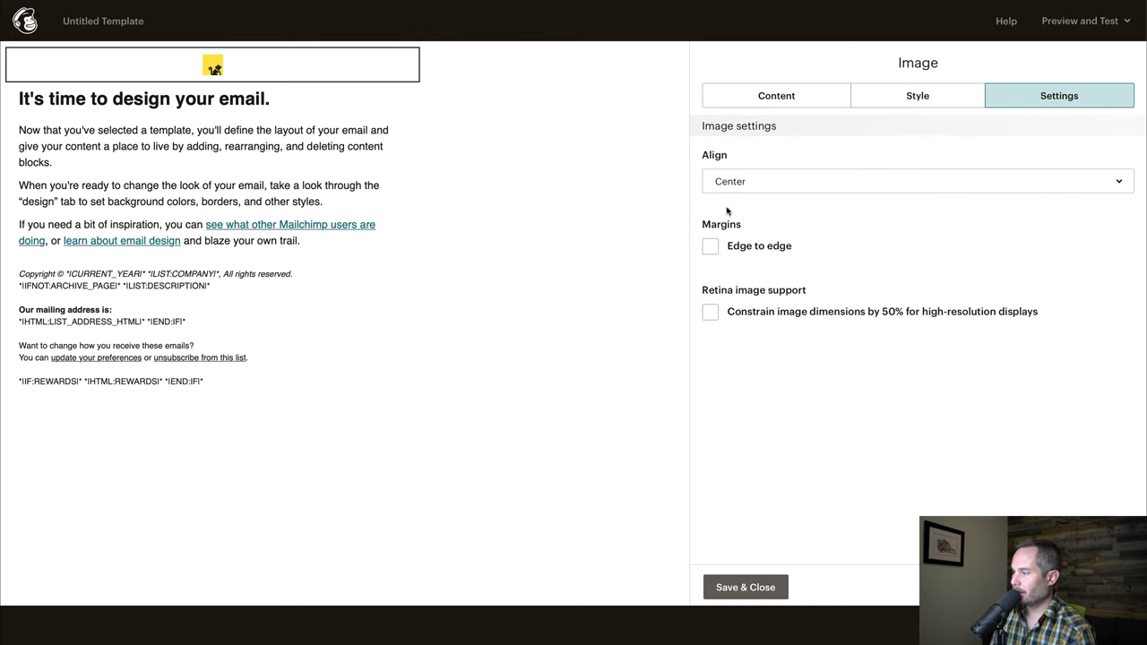
pyautogui.click(743, 185)
pyautogui.click(742, 214)
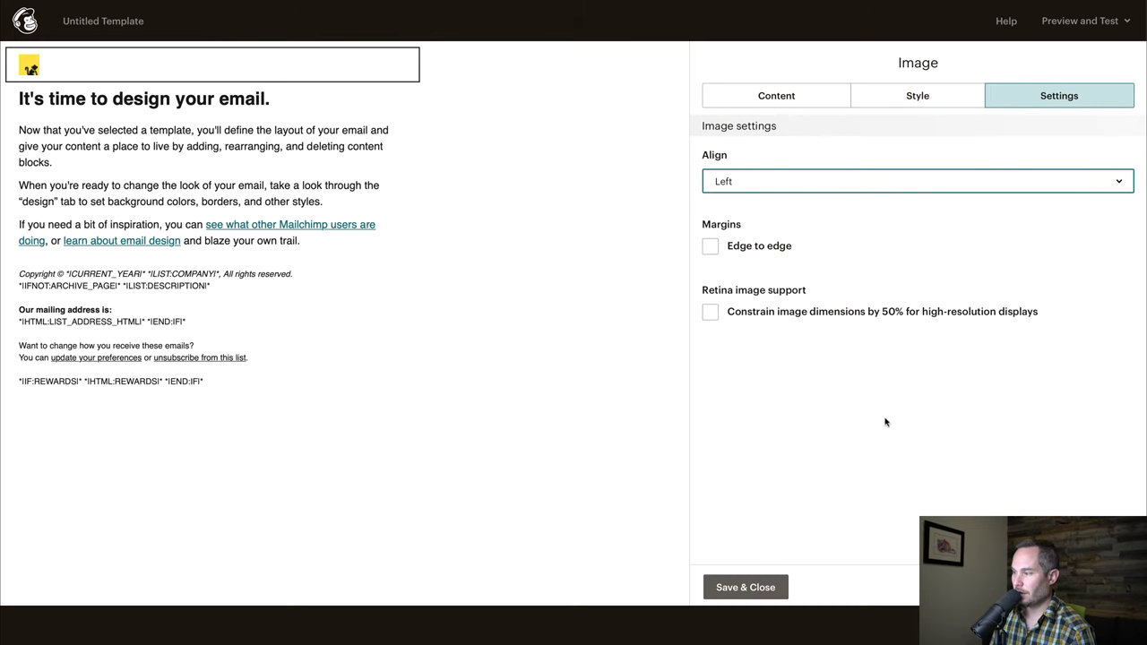
pyautogui.click(736, 584)
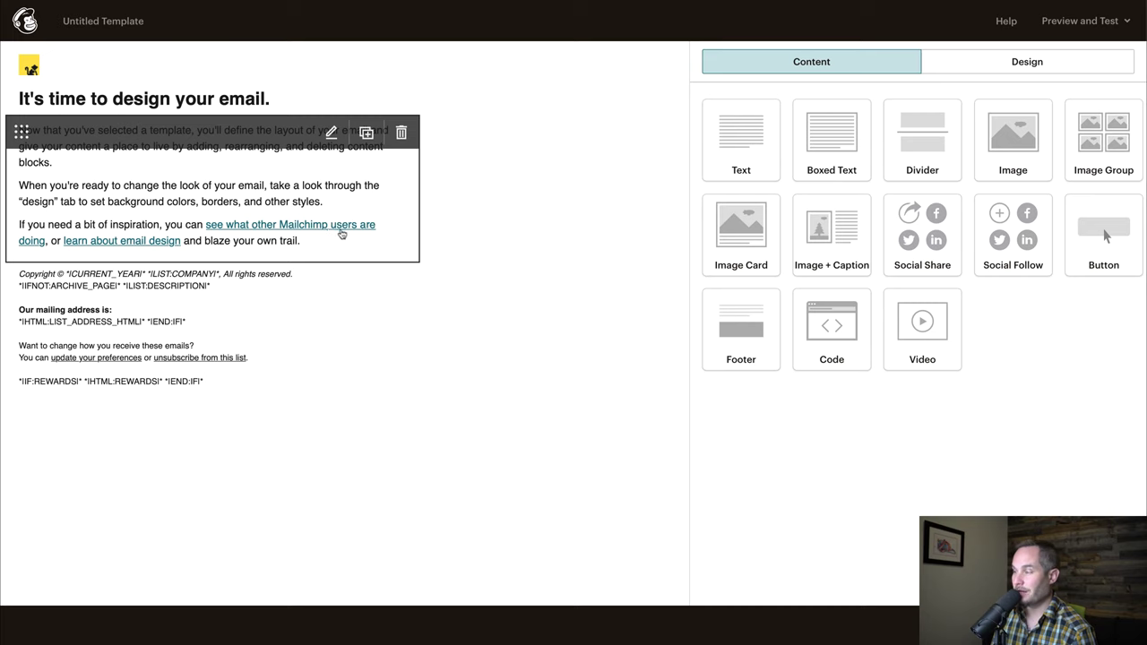
# Set the link color of the email body to the dark yellow #dbb020 and save the body design.
pyautogui.click(985, 70)
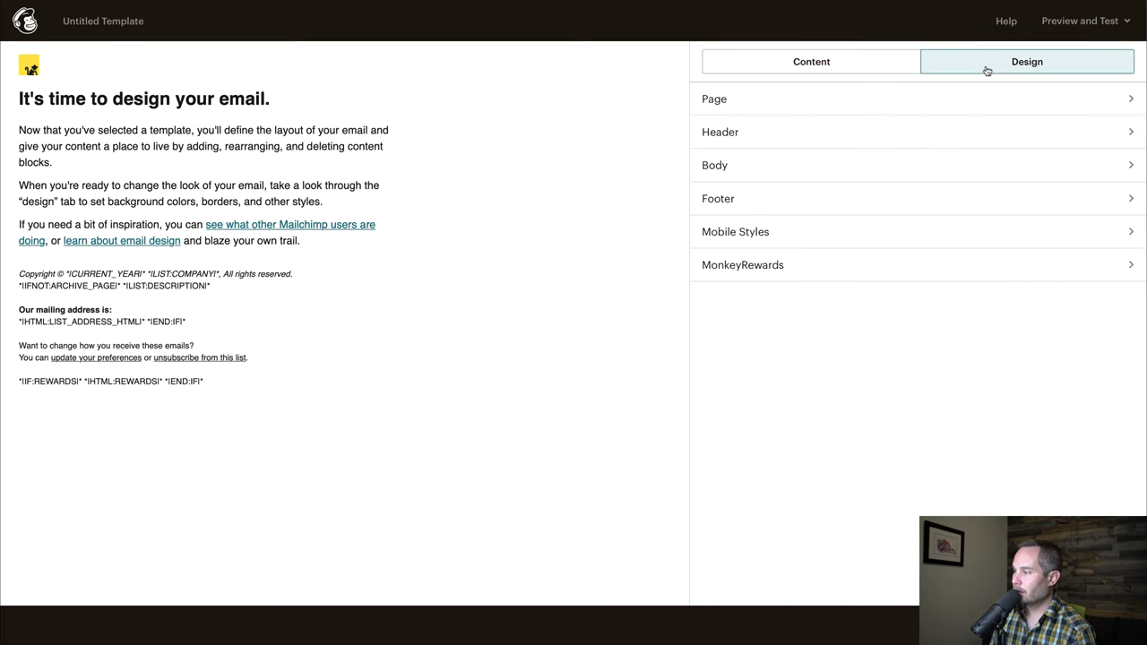
pyautogui.click(750, 171)
pyautogui.scroll(-2, 780, 285)
pyautogui.click(748, 486)
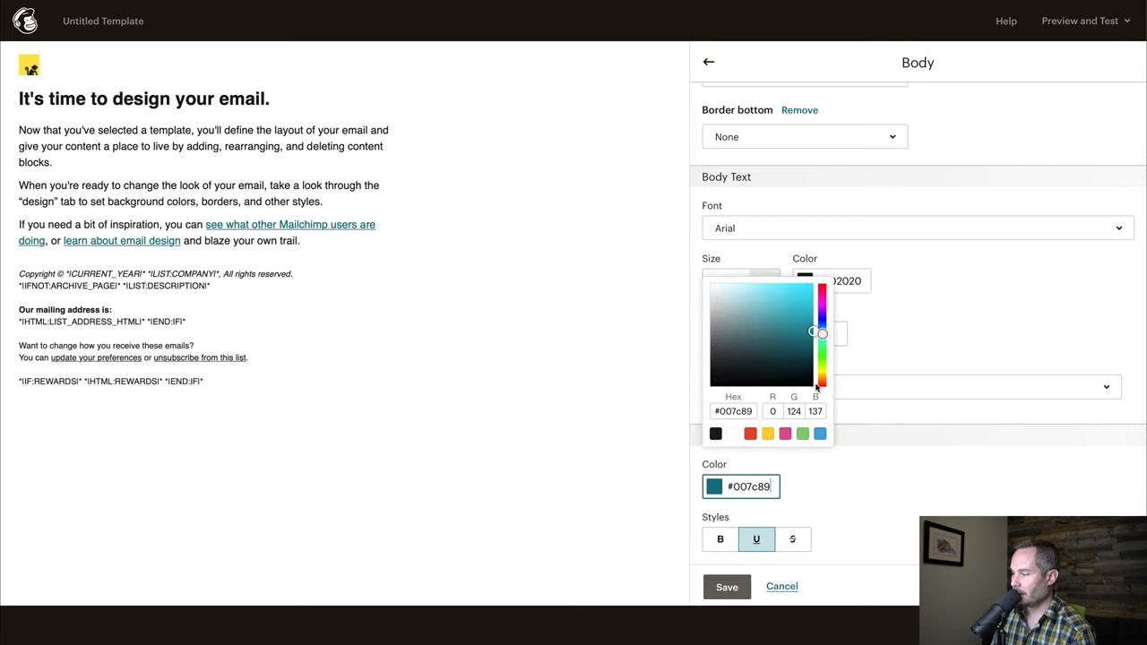
pyautogui.click(768, 433)
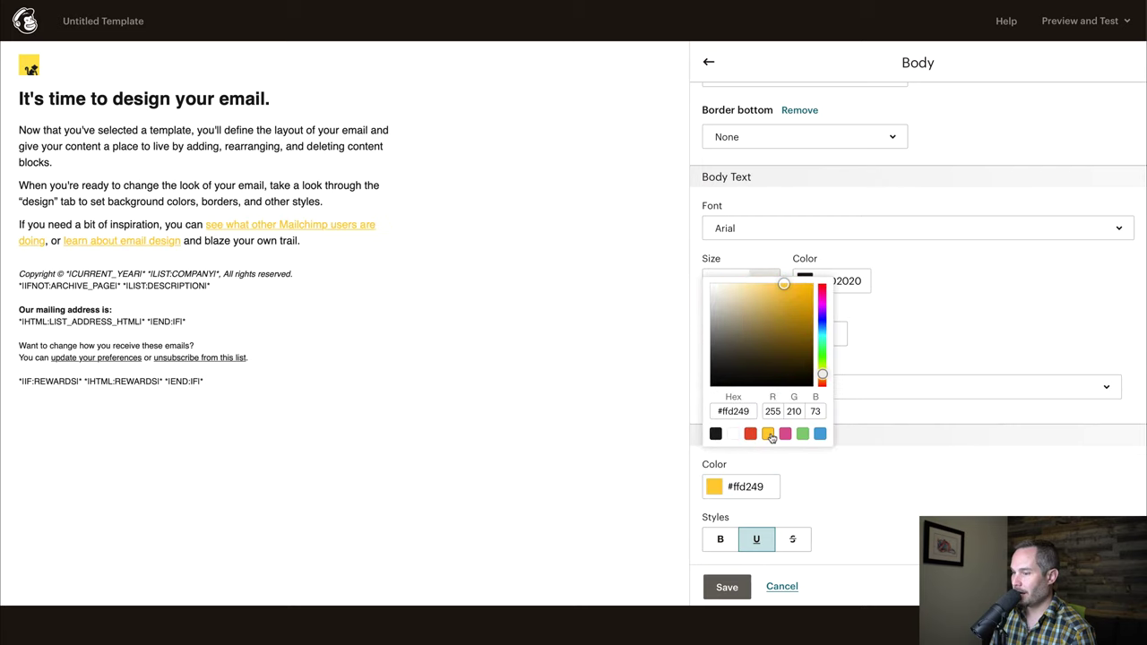
pyautogui.moveTo(784, 284)
pyautogui.mouseDown()
pyautogui.moveTo(799, 320)
pyautogui.moveTo(798, 297)
pyautogui.mouseUp()
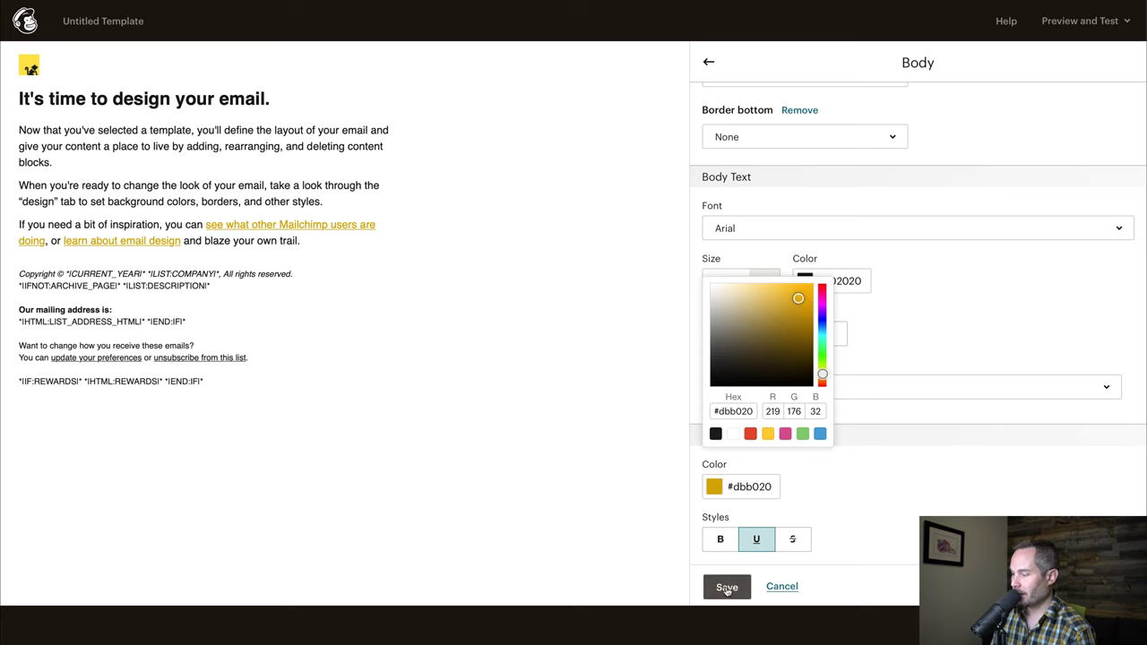
pyautogui.click(726, 587)
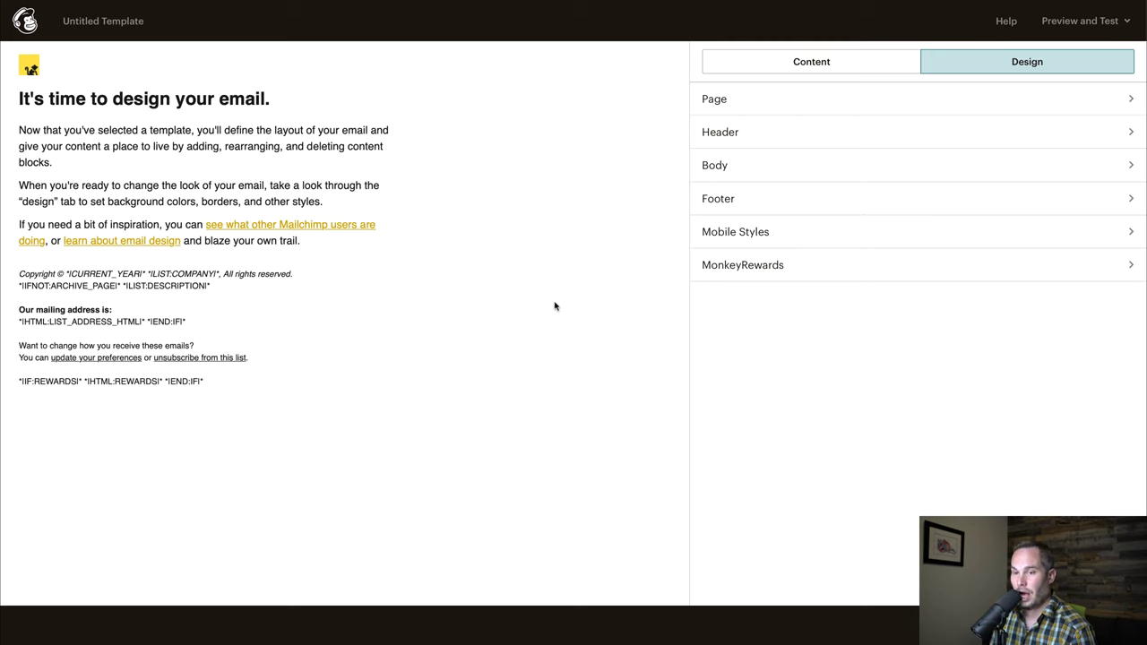
# Open the footer block for editing and delete its copyright text and the "Our mailing address is:" line.
pyautogui.moveTo(206, 320)
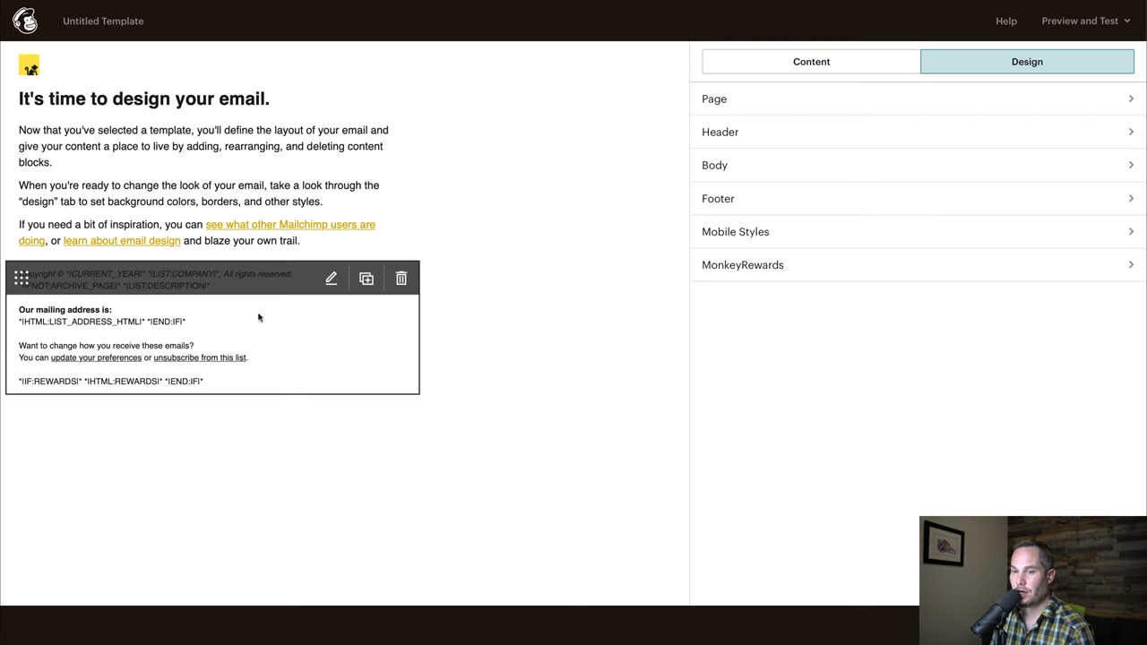
pyautogui.click(248, 317)
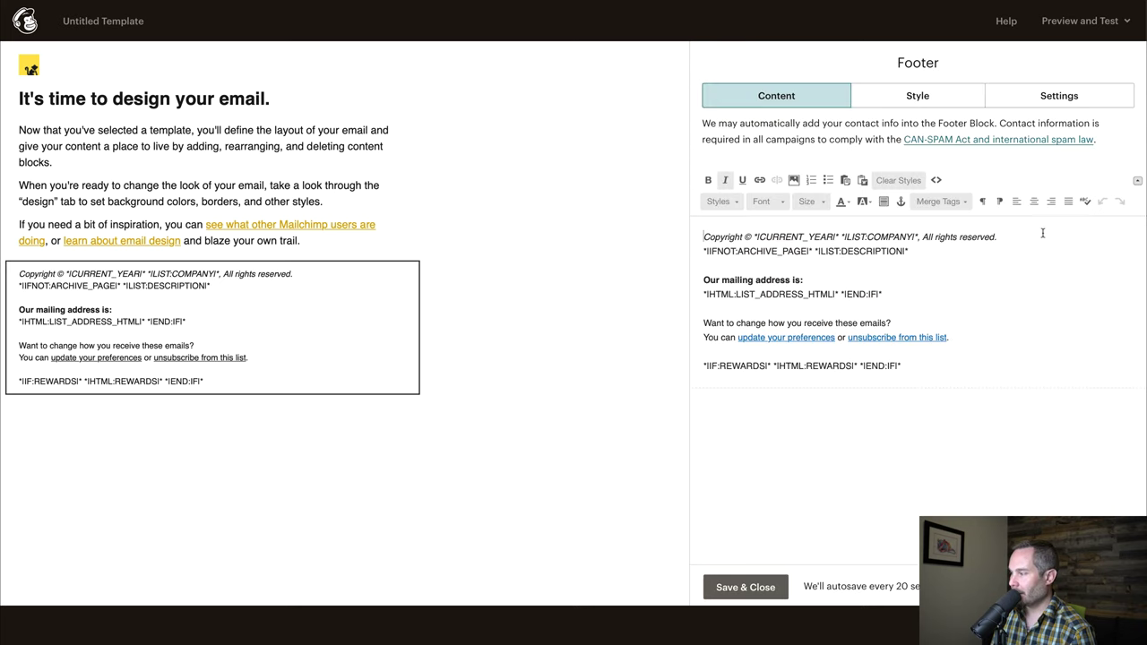
pyautogui.keyDown('shift'); pyautogui.click(1009, 236); pyautogui.keyUp('shift')
pyautogui.press('BackSpace')
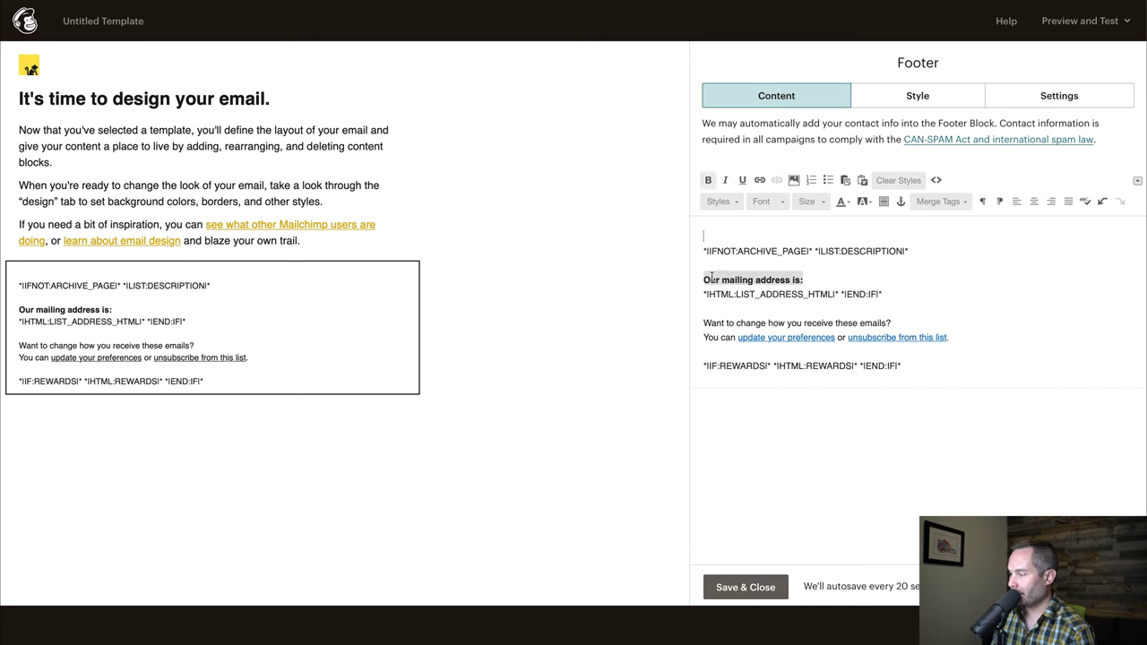
pyautogui.press('BackSpace')
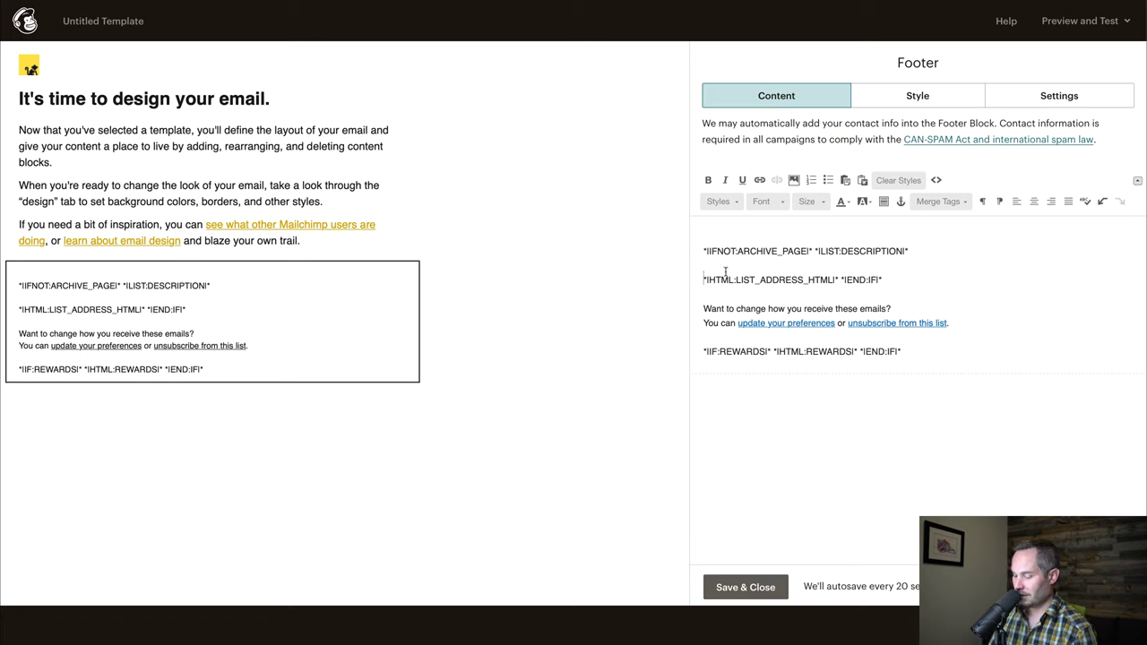
# Replace the list address merge tags in the footer with the sender's postal mailing address.
pyautogui.hotkey('shift', 'End')
pyautogui.press('BackSpace')
pyautogui.write('BOX 37058 Millstream PO, Victoria, BC, V9B 0E8')
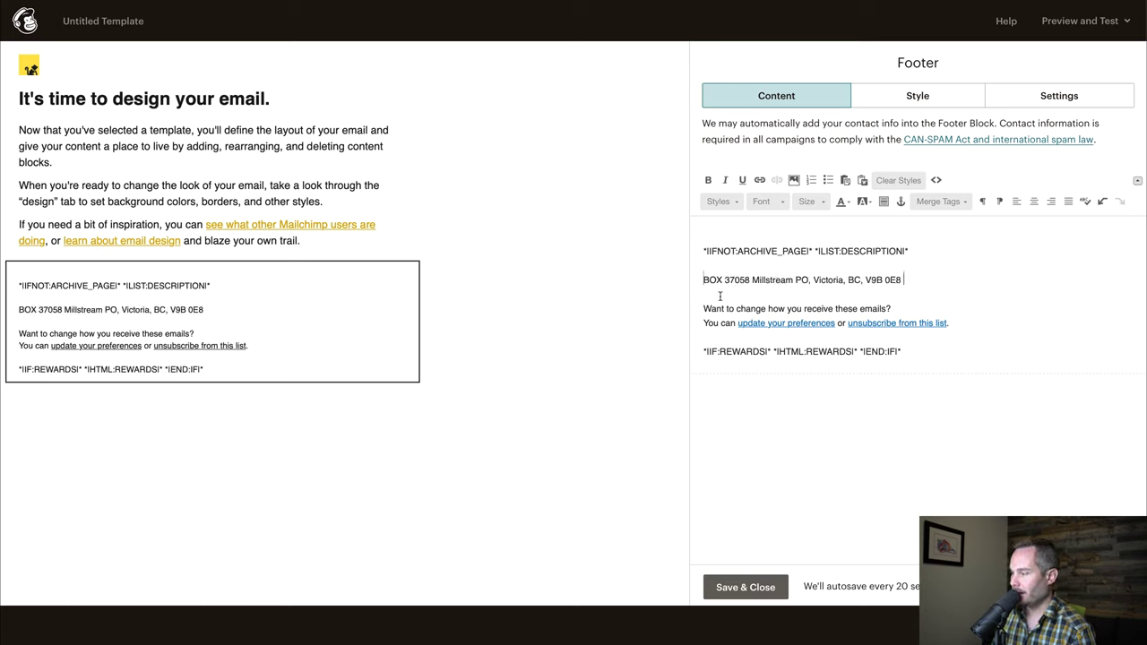
# Delete the "Want to change how you receive these emails?" line, the blank line above the preferences sentence, and the rewards merge tags from the footer.
pyautogui.moveTo(701, 308); pyautogui.dragTo(699, 319)
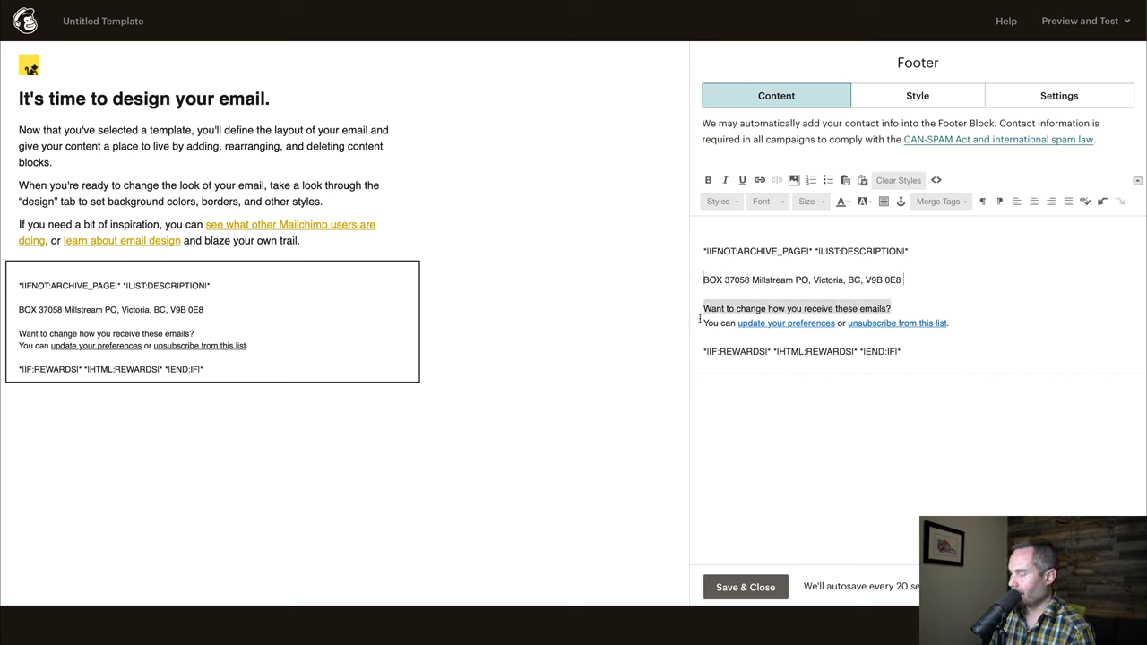
pyautogui.press('BackSpace')
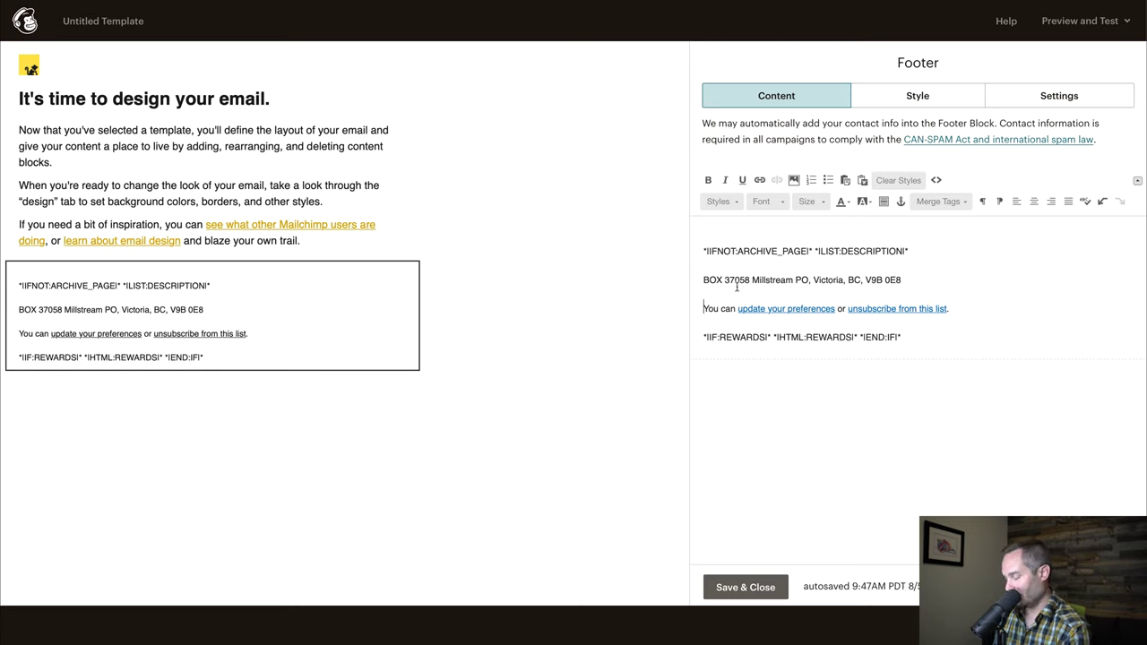
pyautogui.press('BackSpace')
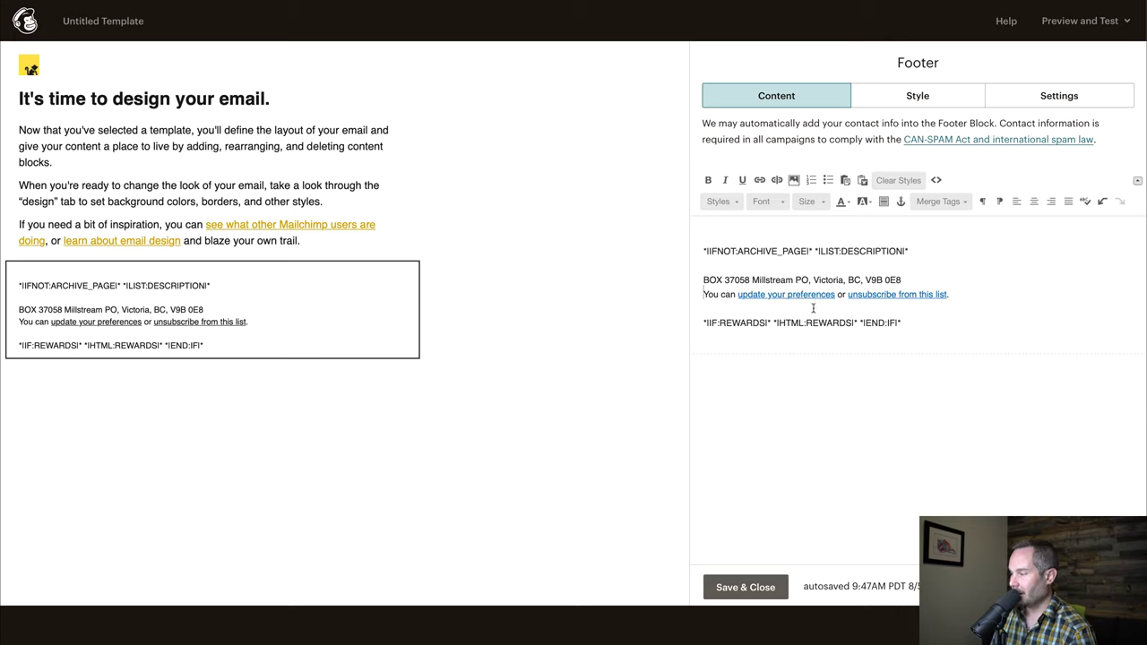
pyautogui.moveTo(813, 310); pyautogui.dragTo(1022, 350)
pyautogui.press('BackSpace')
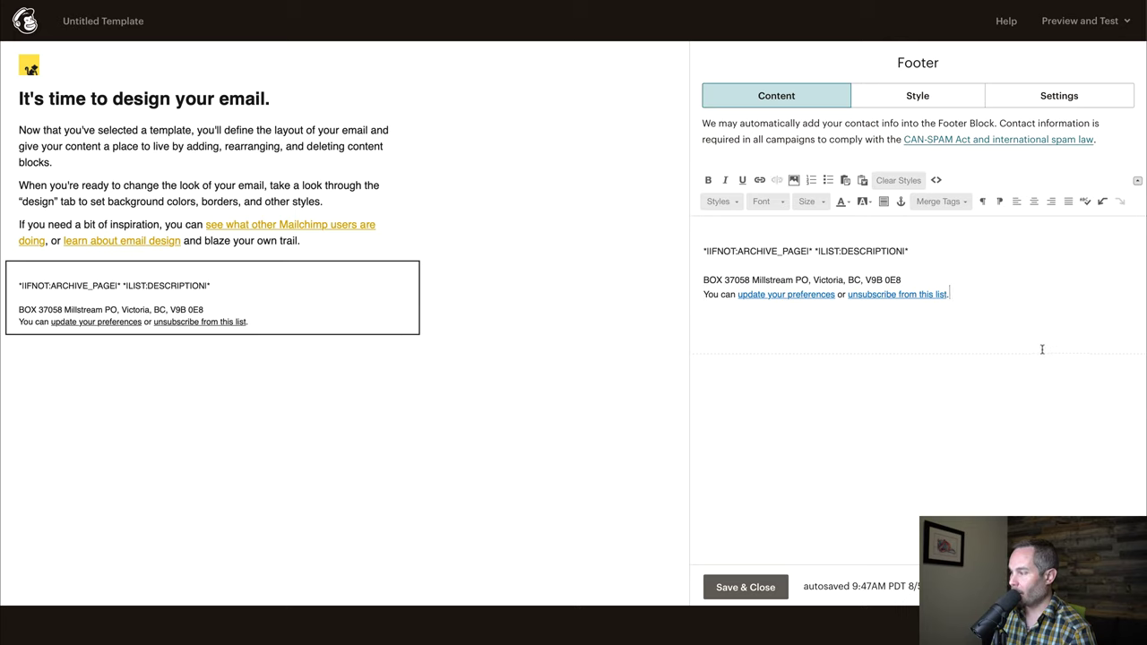
# Change the footer's archive merge tag line to *|IF:ARCHIVE_PAGE|* and add "If you'd like to sign-up for this list, visit this page." below it.
pyautogui.tripleClick(777, 250)
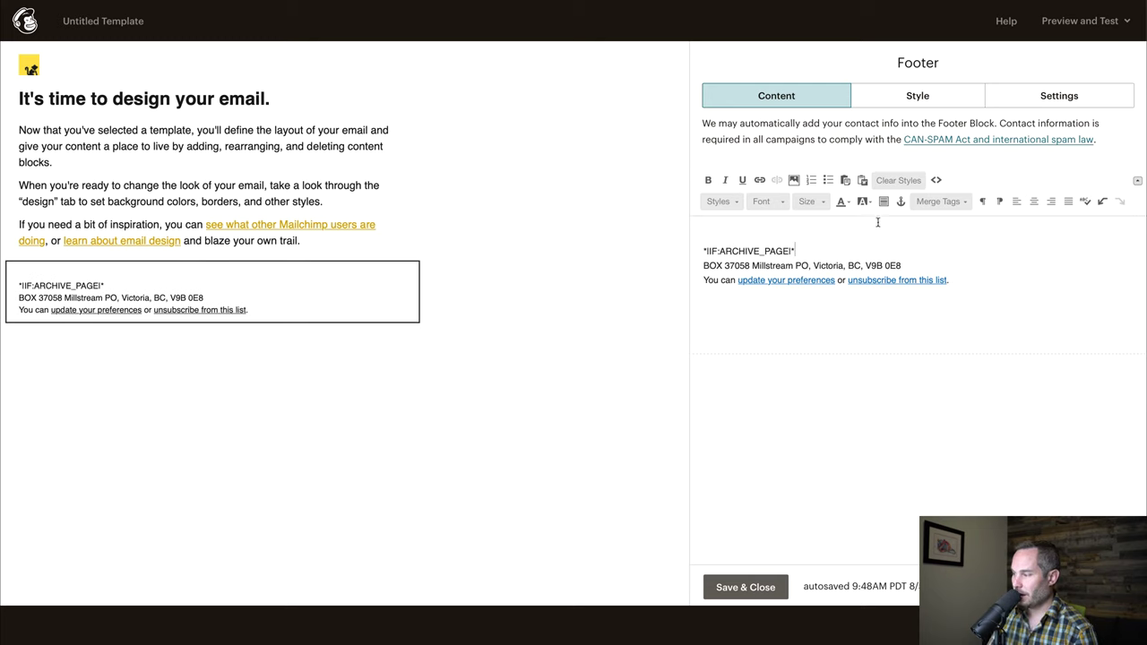
pyautogui.press('Return')
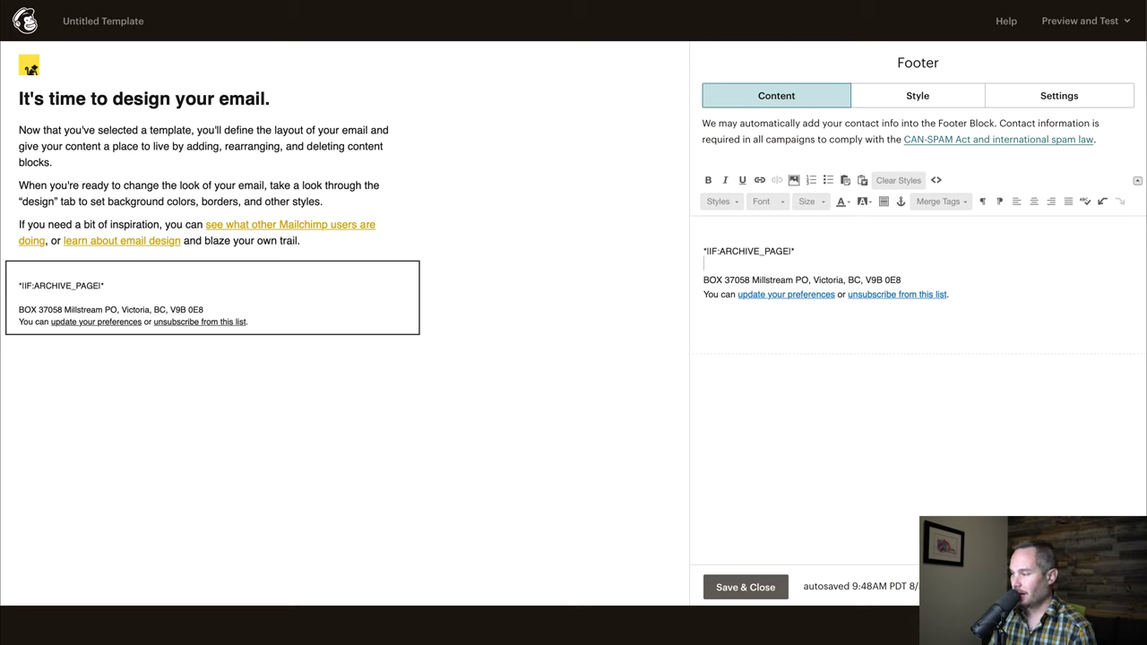
pyautogui.write("If you'd like to s")
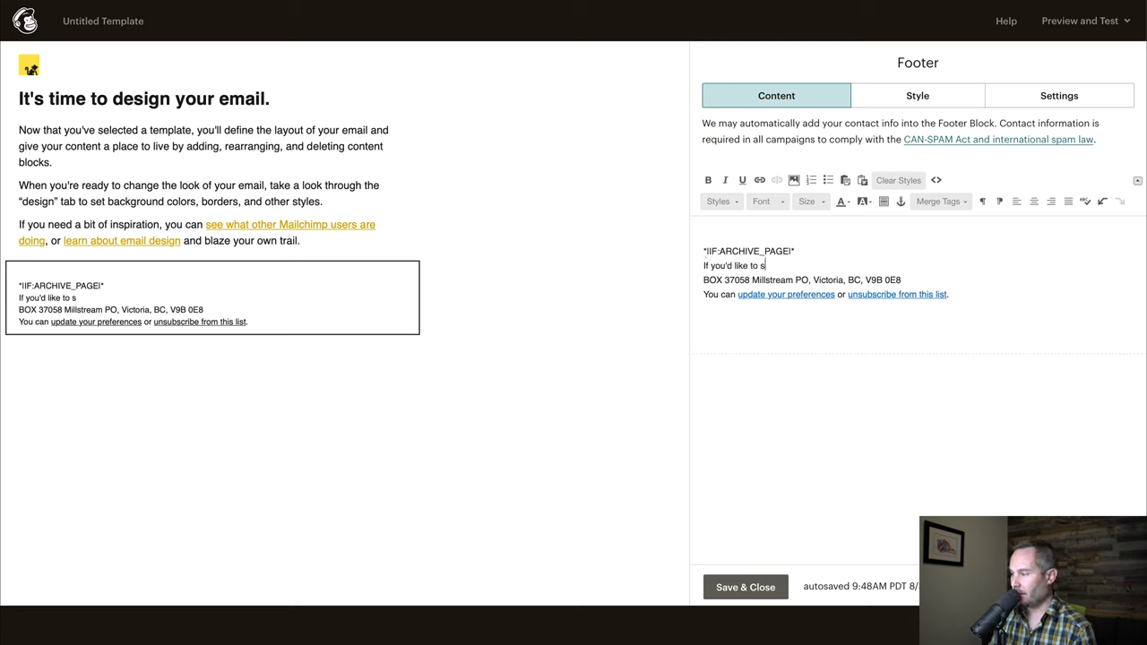
pyautogui.write('ign-up for t')
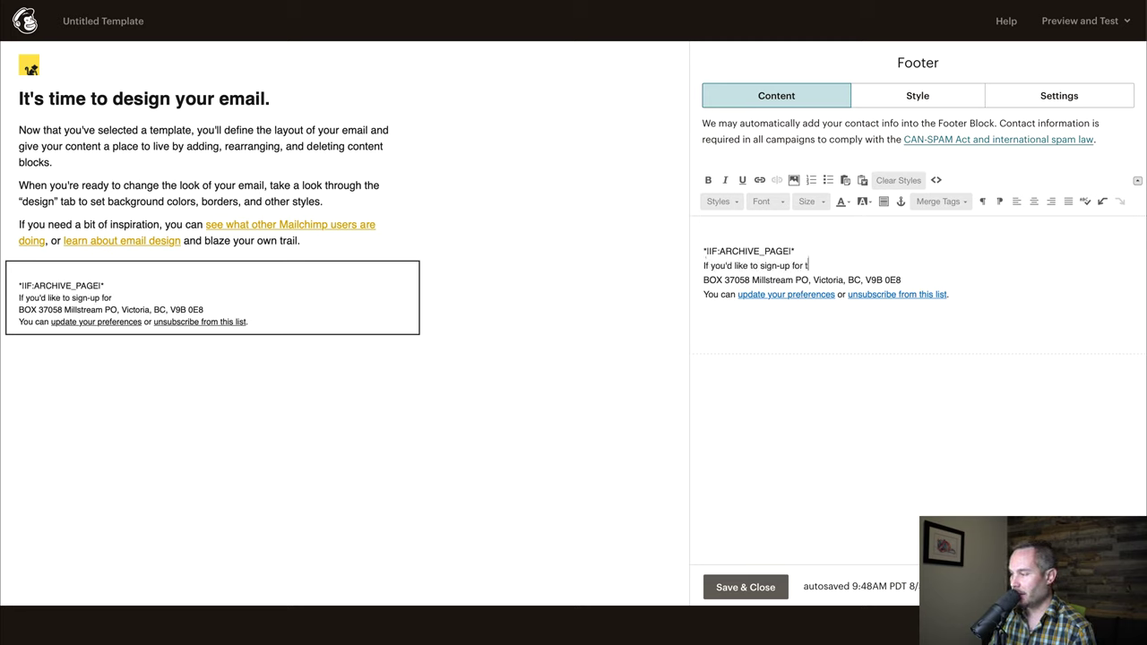
pyautogui.write('his list')
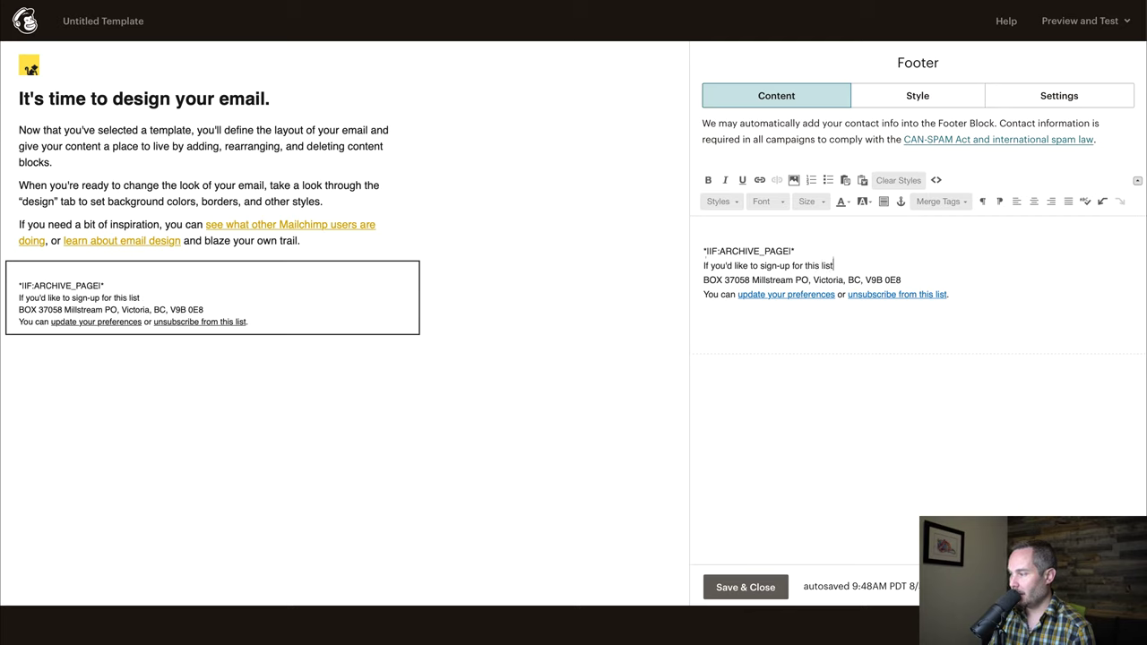
pyautogui.write(', visit this page')
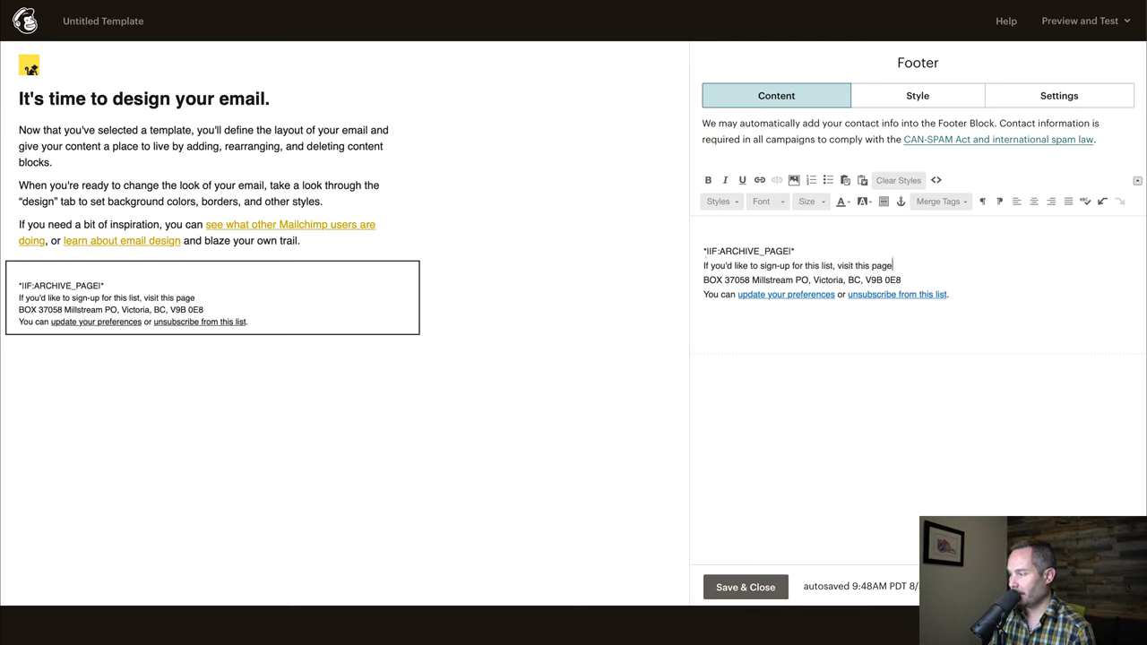
pyautogui.write('.')
pyautogui.press('Return')
pyautogui.press('Left')
pyautogui.press('Left')
pyautogui.hotkey('shift', 'alt', 'Left')
pyautogui.hotkey('shift', 'alt', 'Left')
pyautogui.hotkey('shift', 'alt', 'Left')
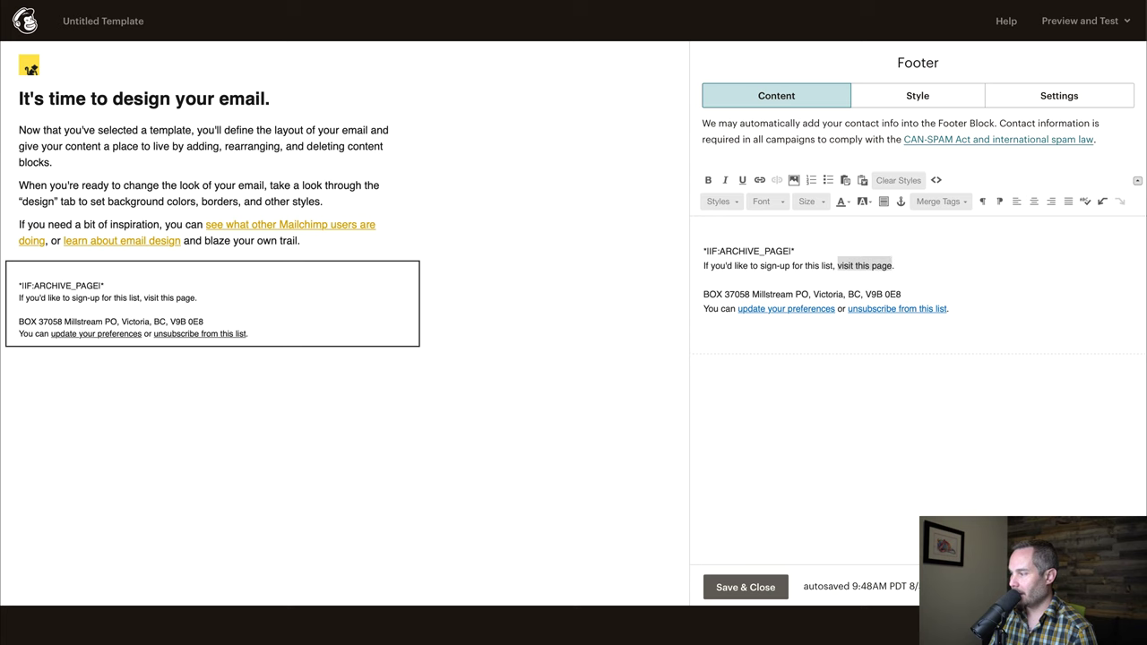
pyautogui.click(759, 179)
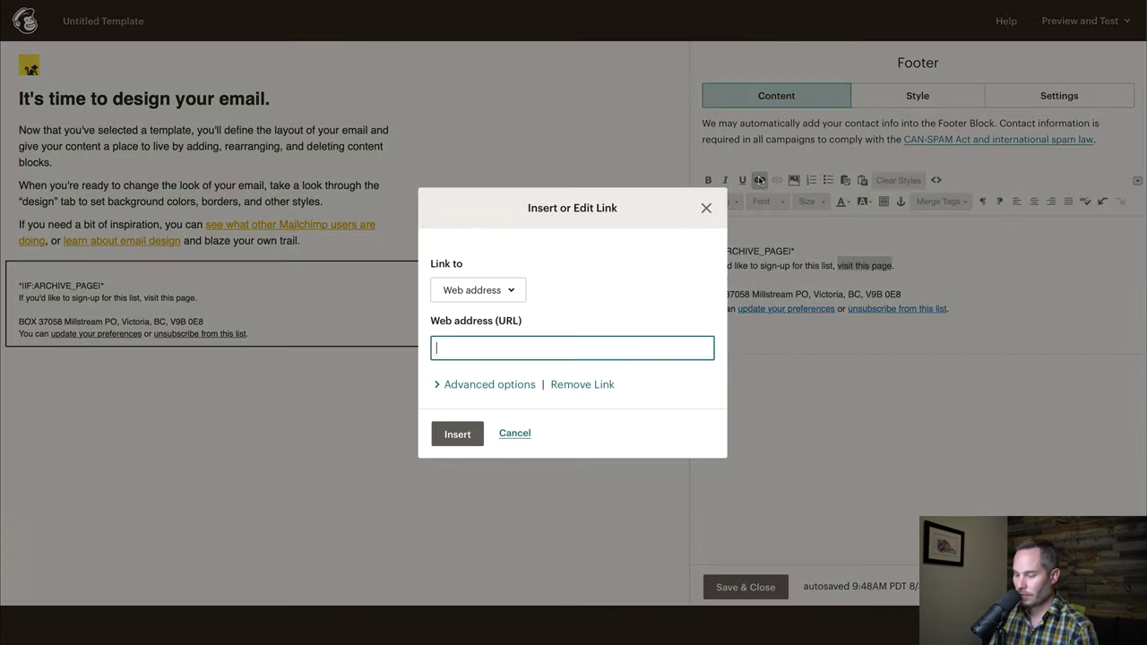
pyautogui.write('https://')
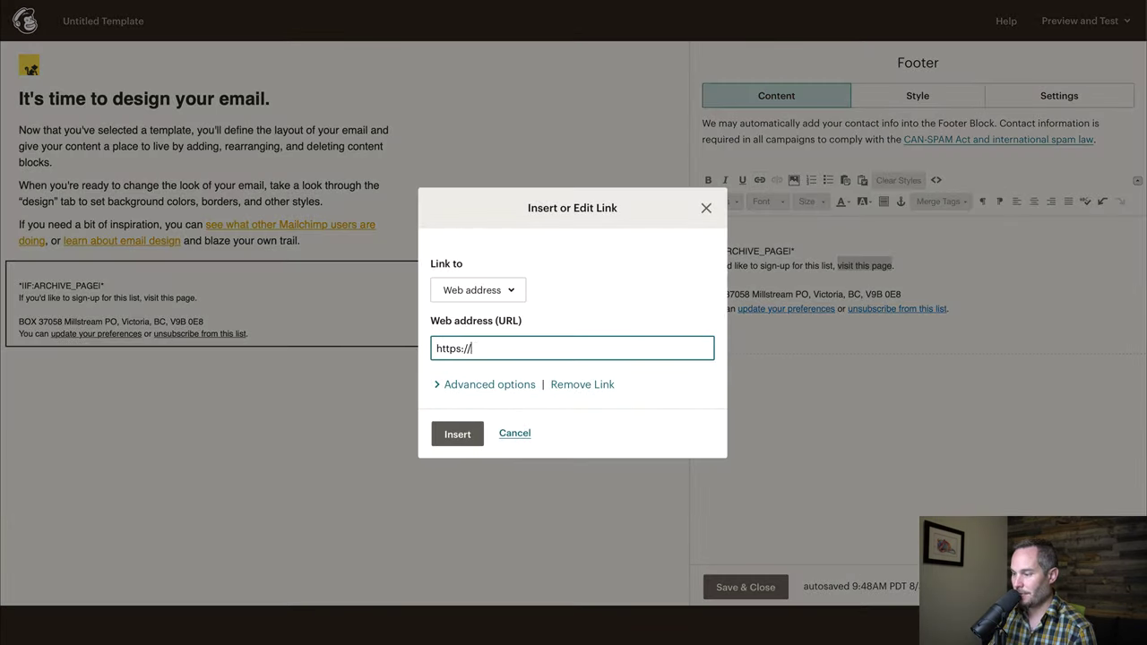
pyautogui.write('chimperoo.com/signup')
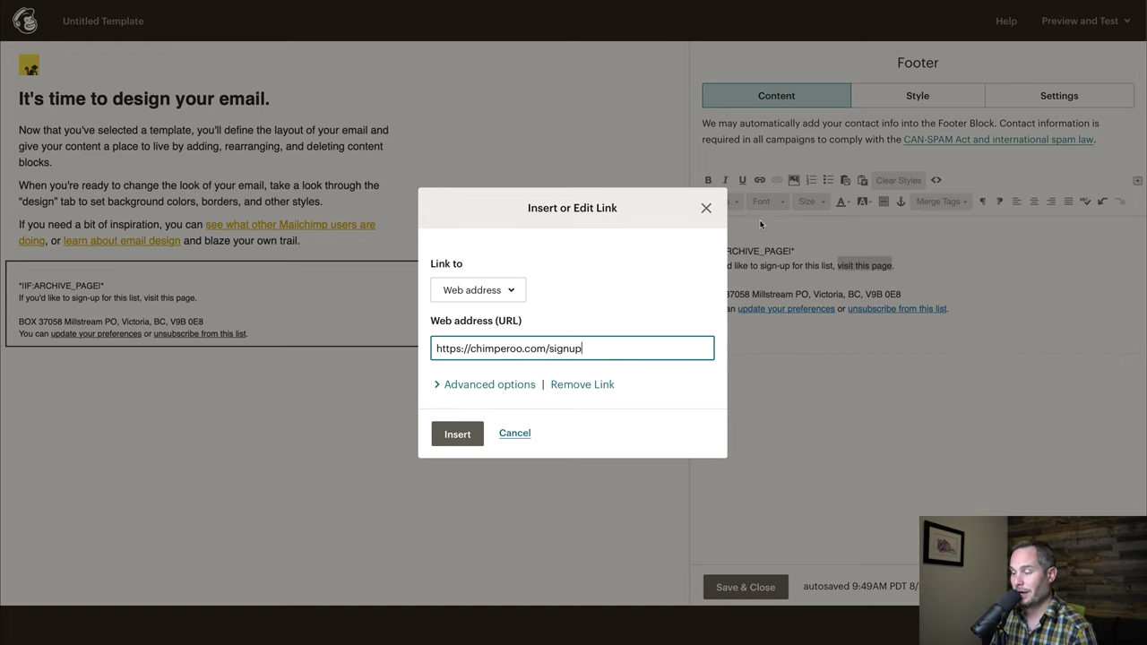
pyautogui.click(447, 435)
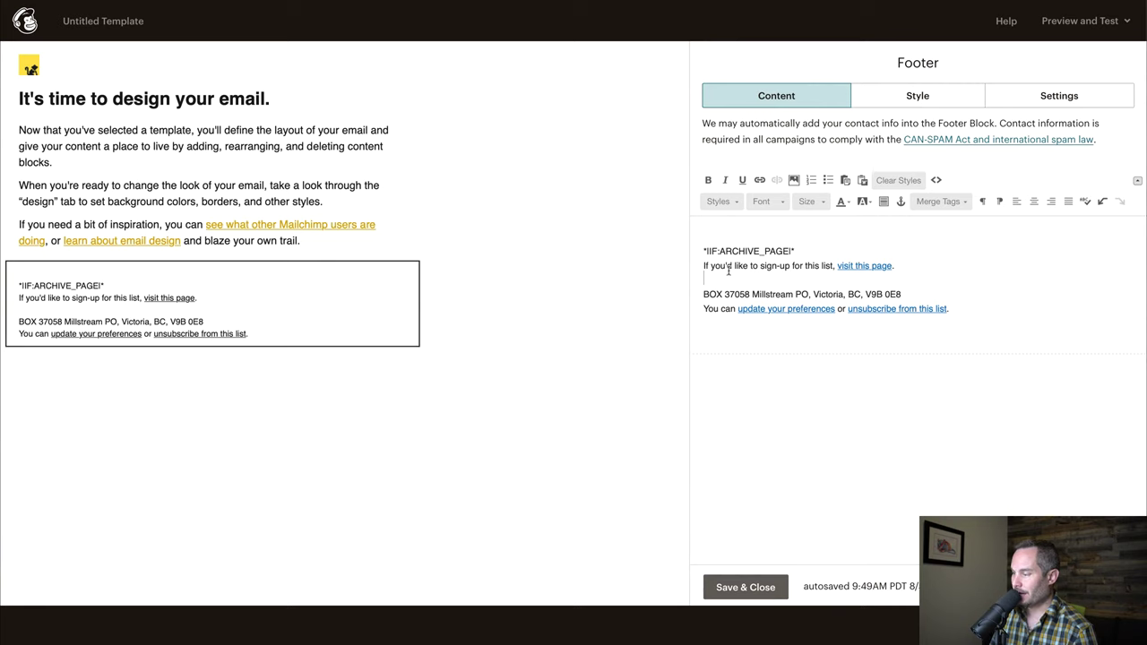
# Add an *|ELSE:|* line above the footer's mailing address and an *|END:IF|* line below the preferences and unsubscribe sentence.
pyautogui.write('*|ELSE:|*')
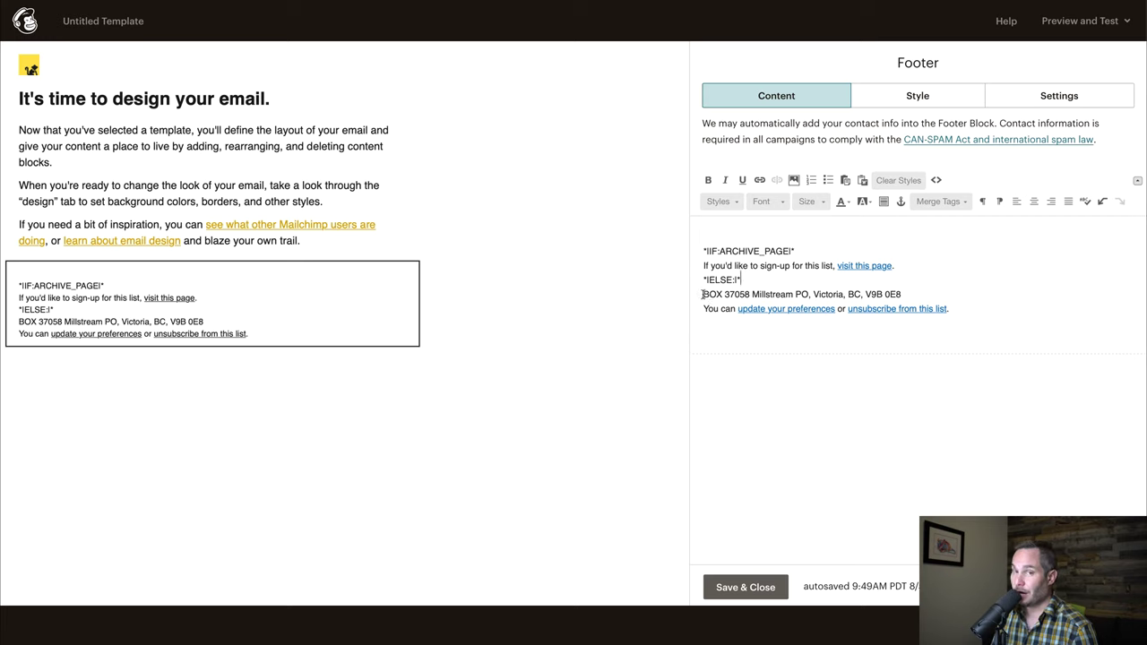
pyautogui.moveTo(703, 294); pyautogui.dragTo(923, 293)
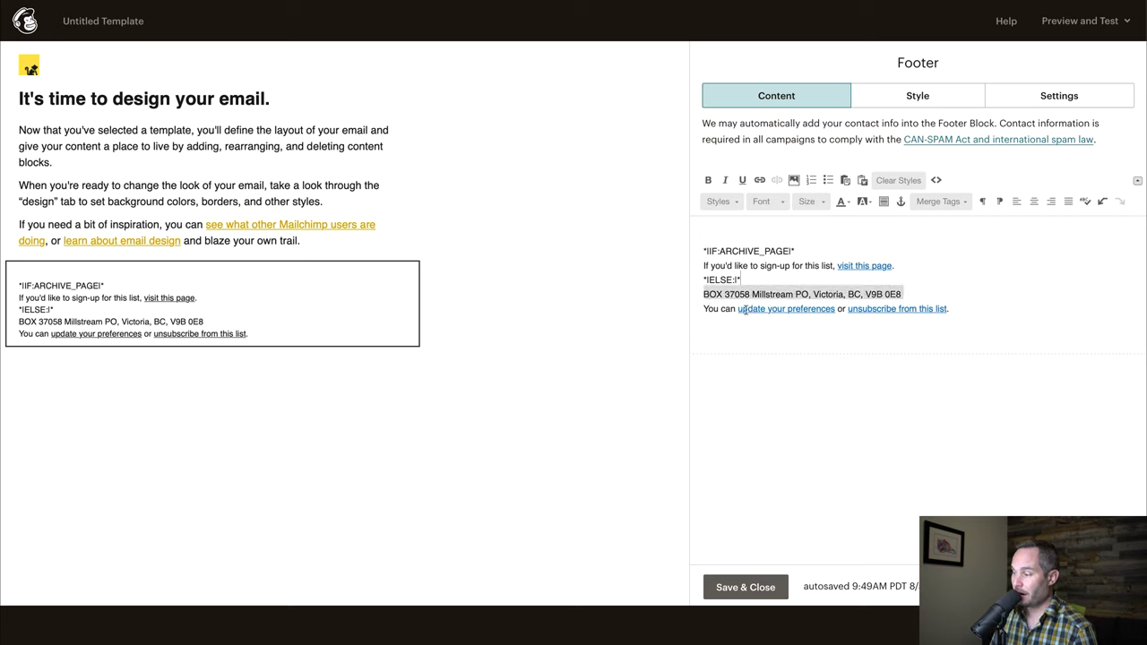
pyautogui.click(889, 308)
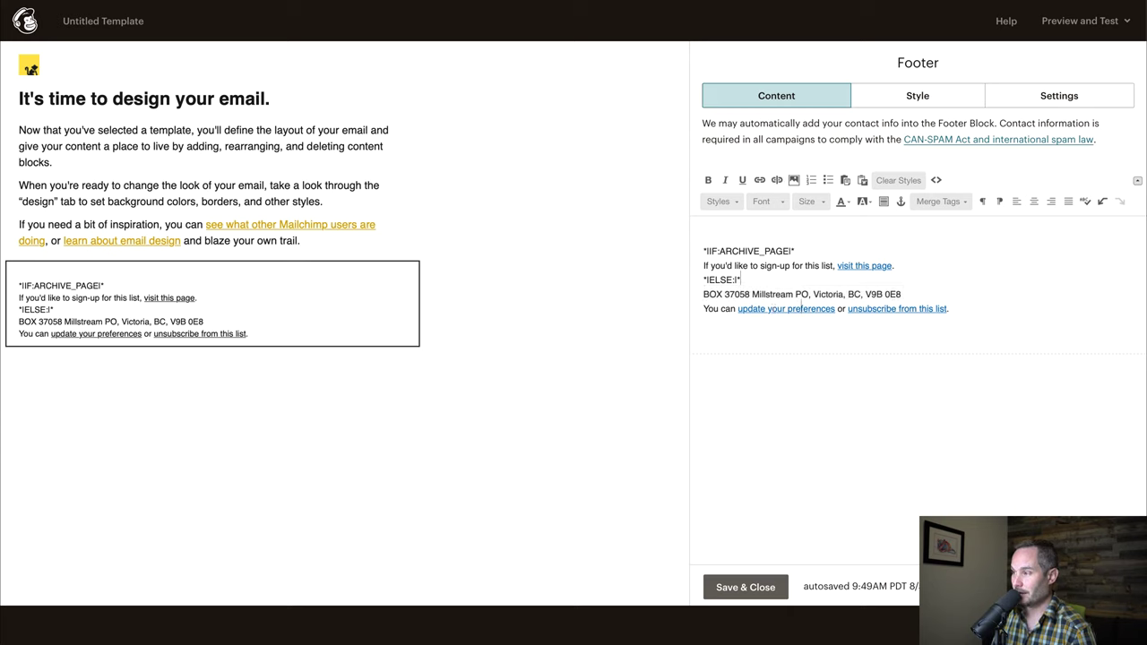
pyautogui.click(725, 327)
pyautogui.press('Return')
pyautogui.write('*|END:IF|*')
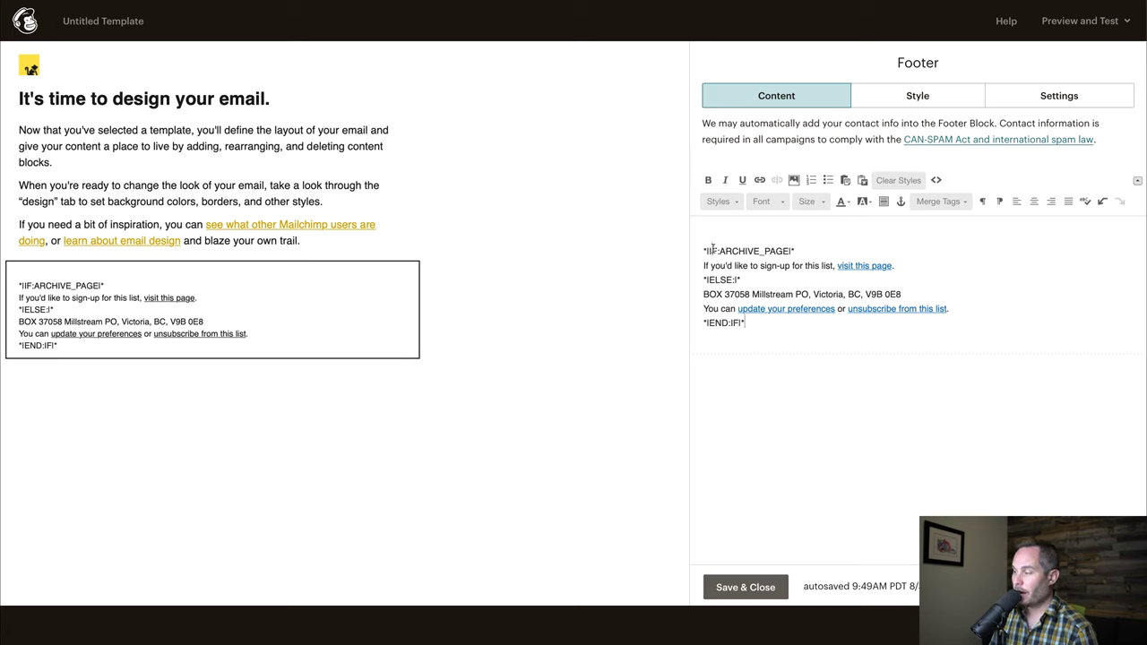
# Review both branches of the footer's archive-page condition, and save and close the footer block.
pyautogui.moveTo(703, 265); pyautogui.dragTo(903, 265)
pyautogui.doubleClick(728, 279)
pyautogui.moveTo(704, 294); pyautogui.dragTo(950, 308)
pyautogui.click(729, 321)
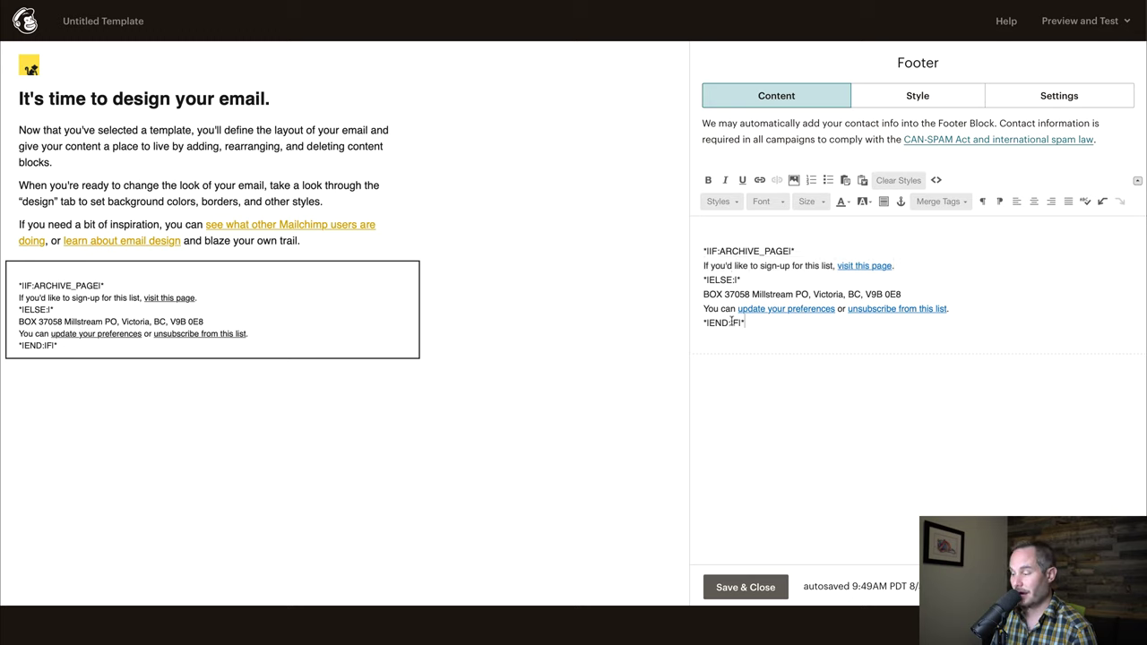
pyautogui.click(742, 581)
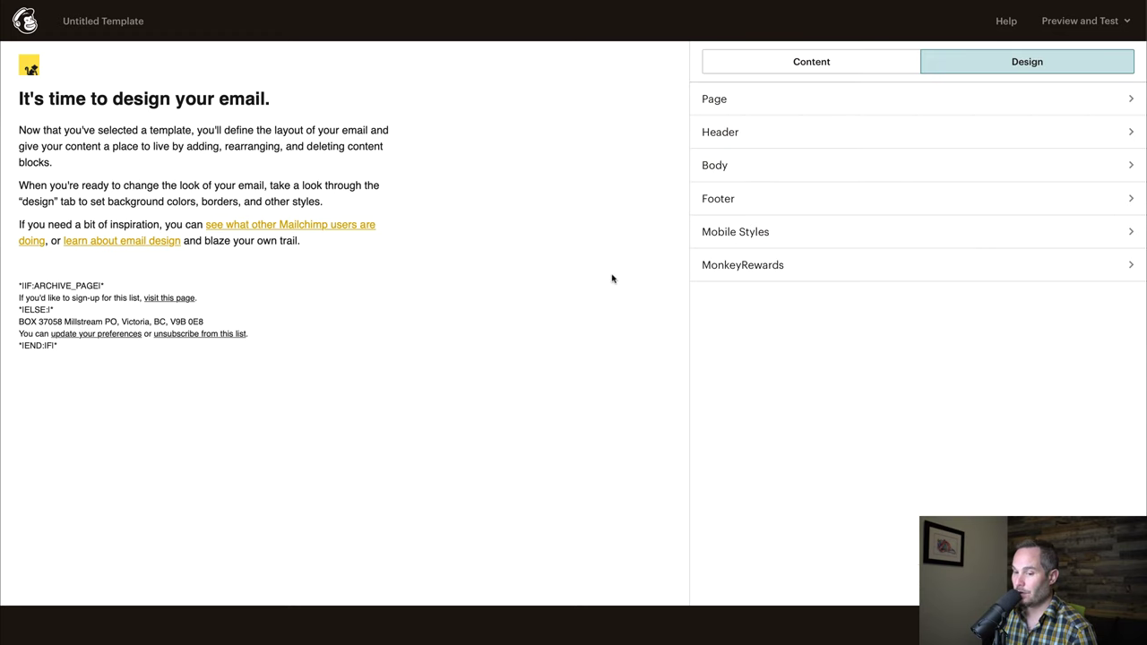
# Preview the template in the desktop, mobile and inbox views, checking the mobile layout down to the footer, and leave the preview.
pyautogui.click(1071, 25)
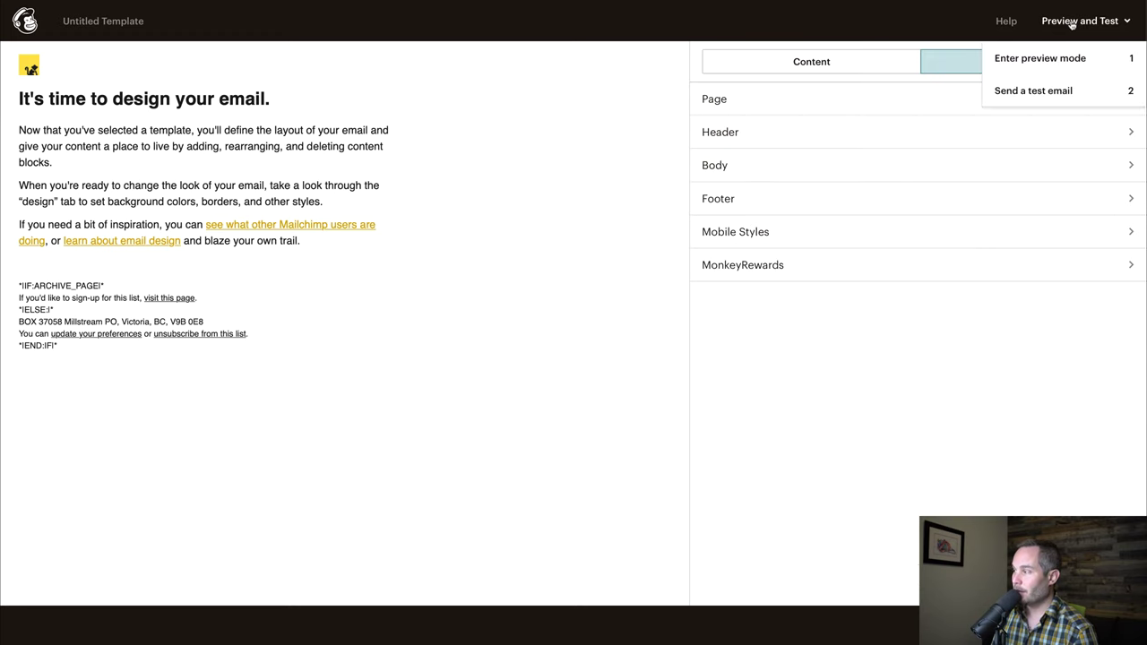
pyautogui.click(1040, 59)
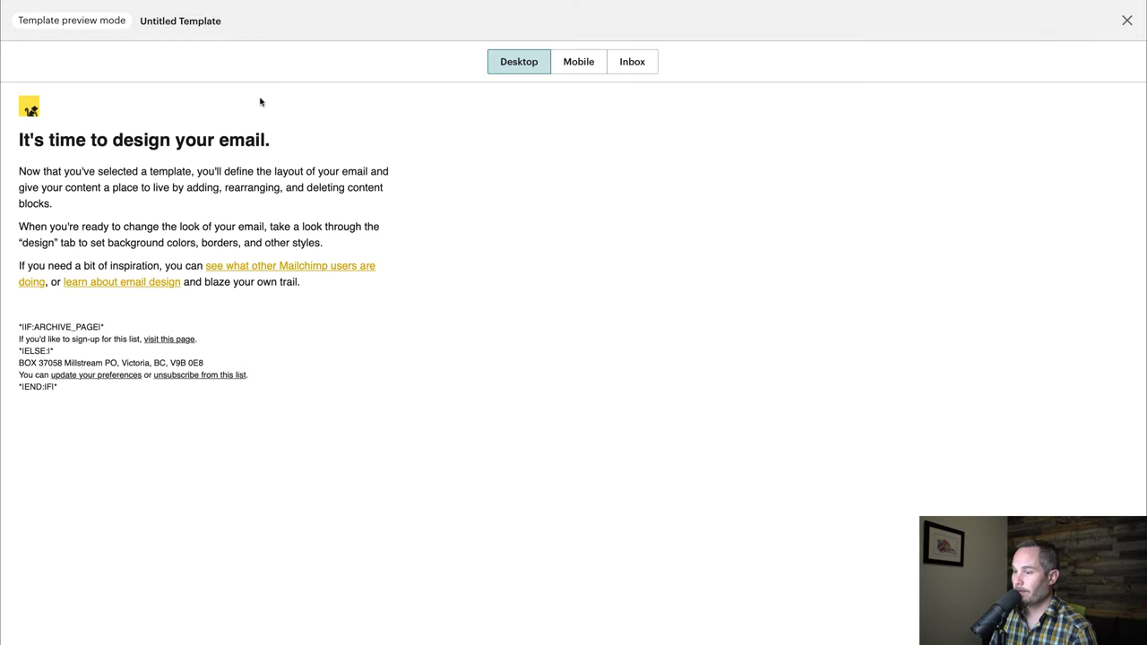
pyautogui.click(578, 62)
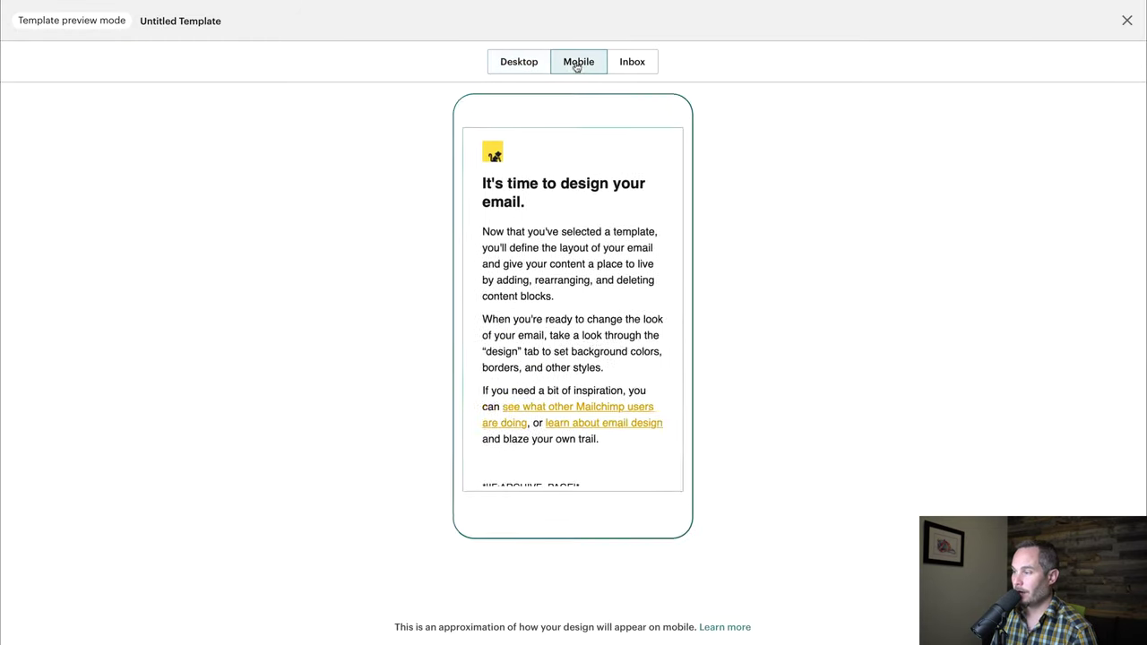
pyautogui.scroll(-3, 542, 193)
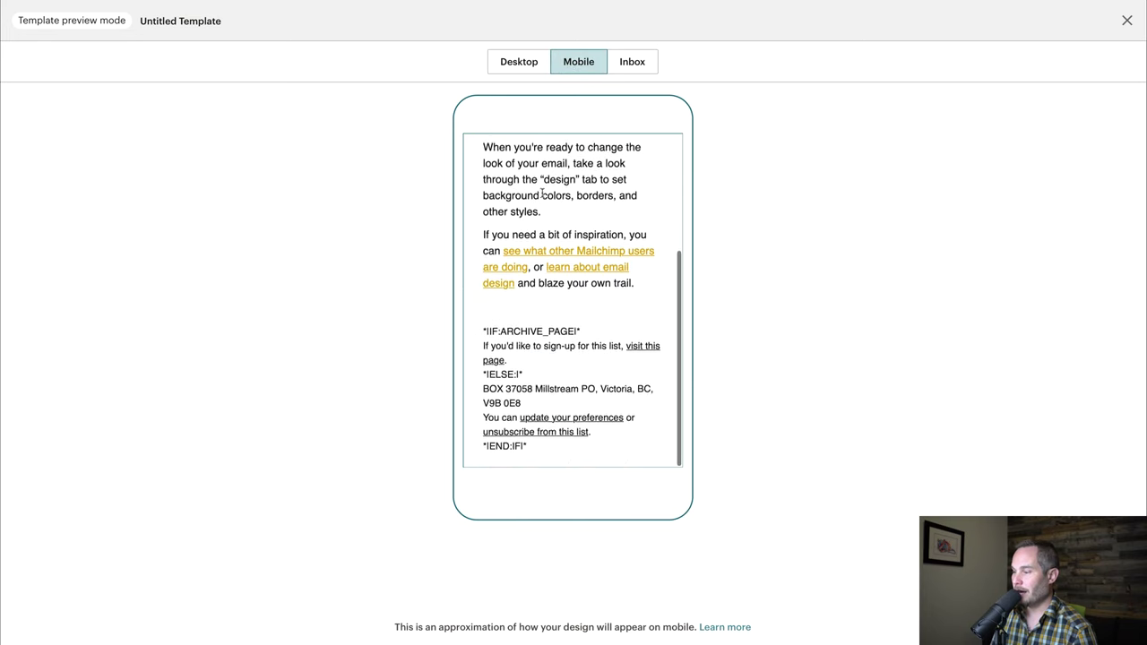
pyautogui.scroll(5, 544, 194)
pyautogui.click(632, 62)
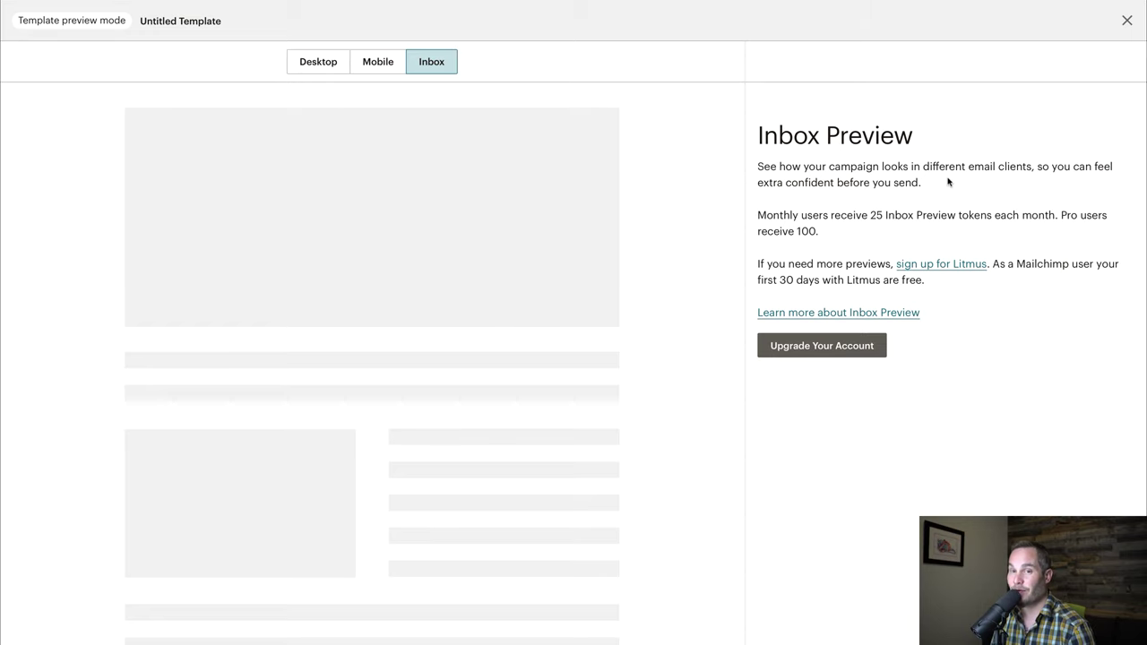
pyautogui.click(1127, 19)
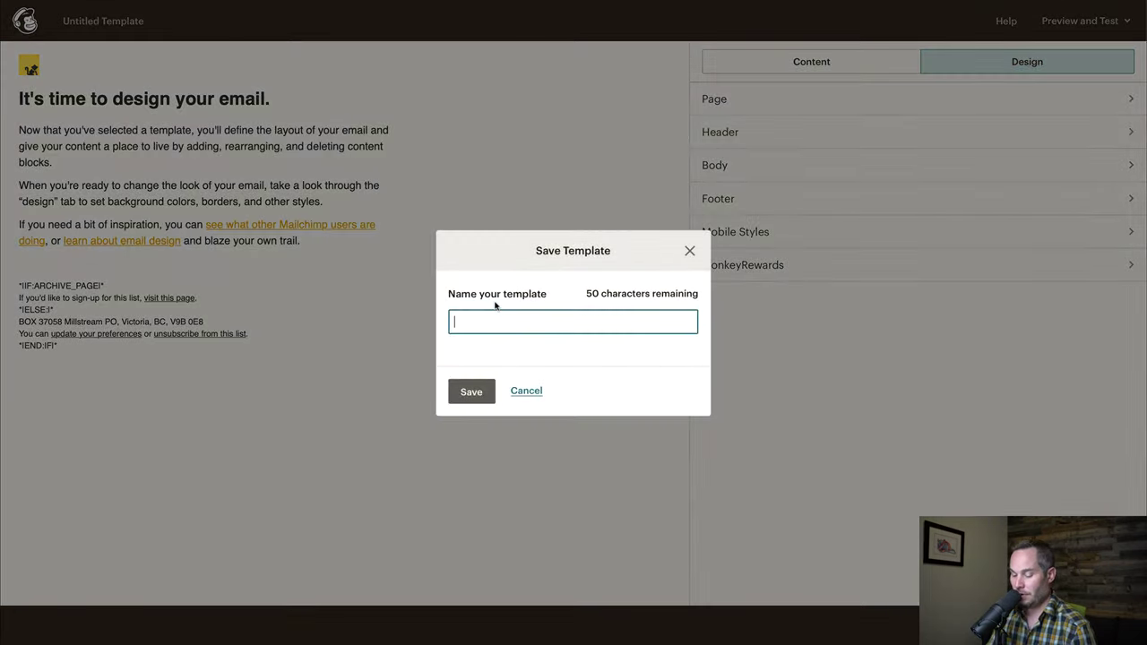
# Save the template under the name "Chimperoo".
pyautogui.write('Chimperoo')
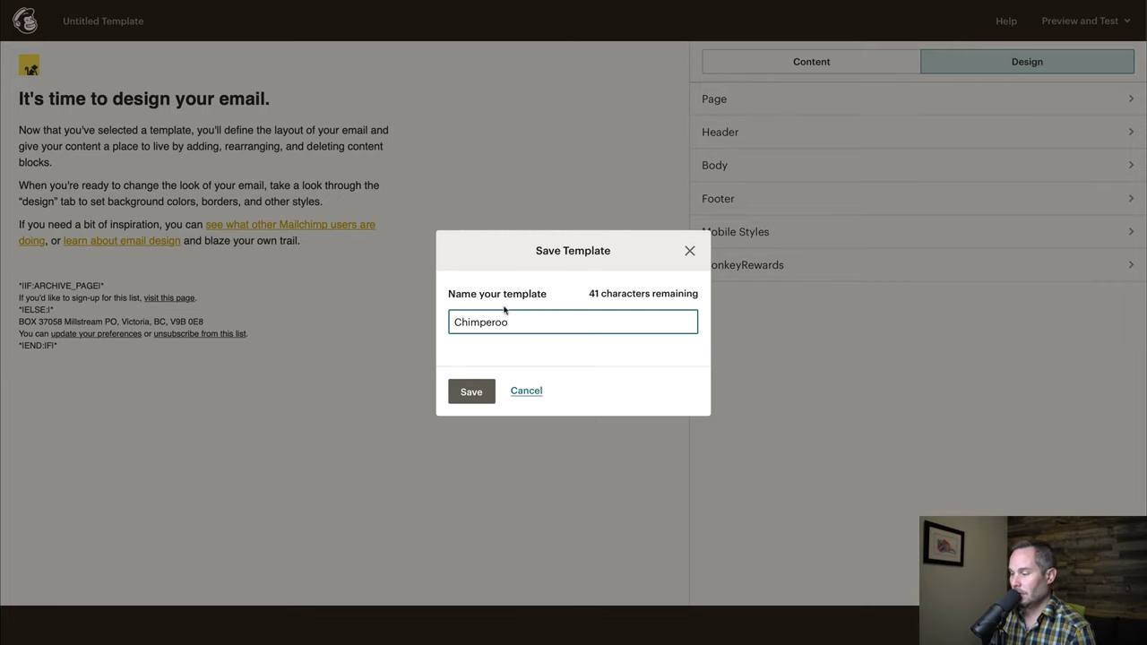
pyautogui.click(469, 391)
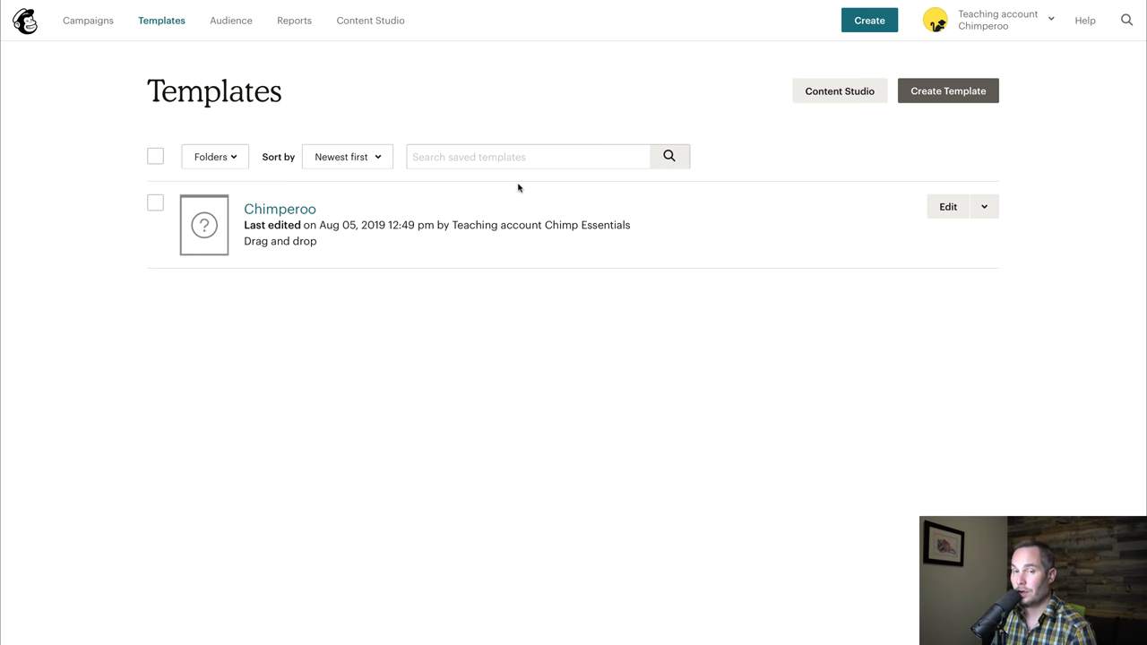